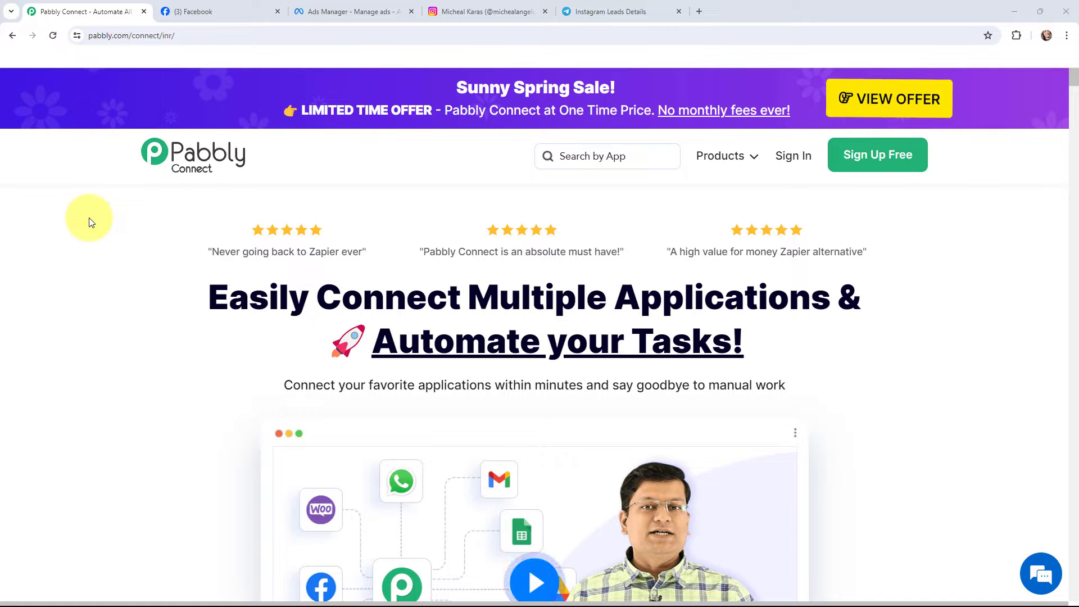
Step: View the Instagram profile, then check the Linked accounts settings of the Peak Performance Physio Facebook page
click(426, 9)
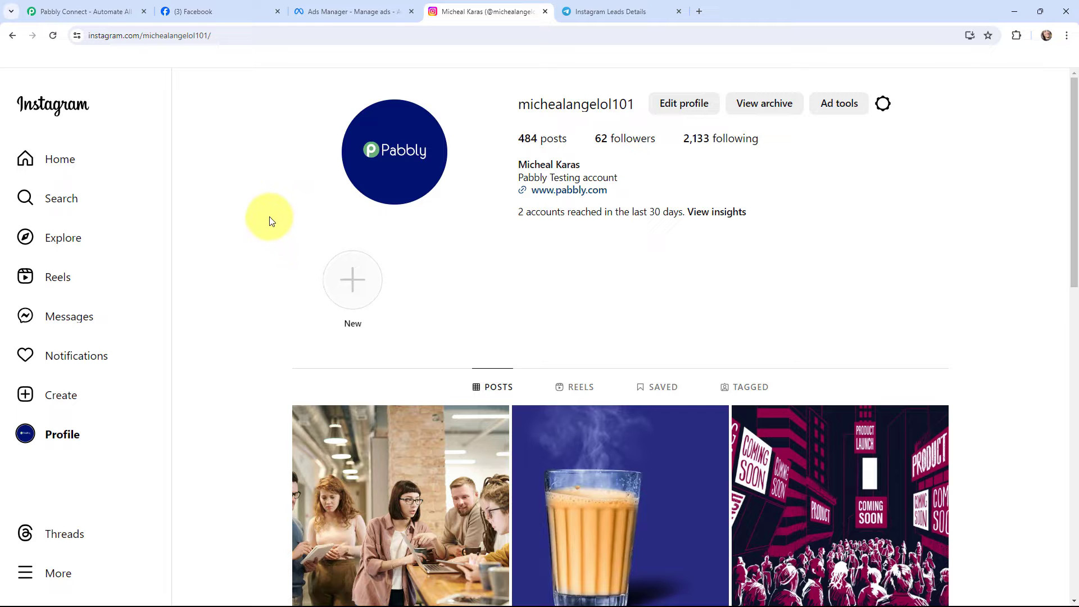
click(215, 14)
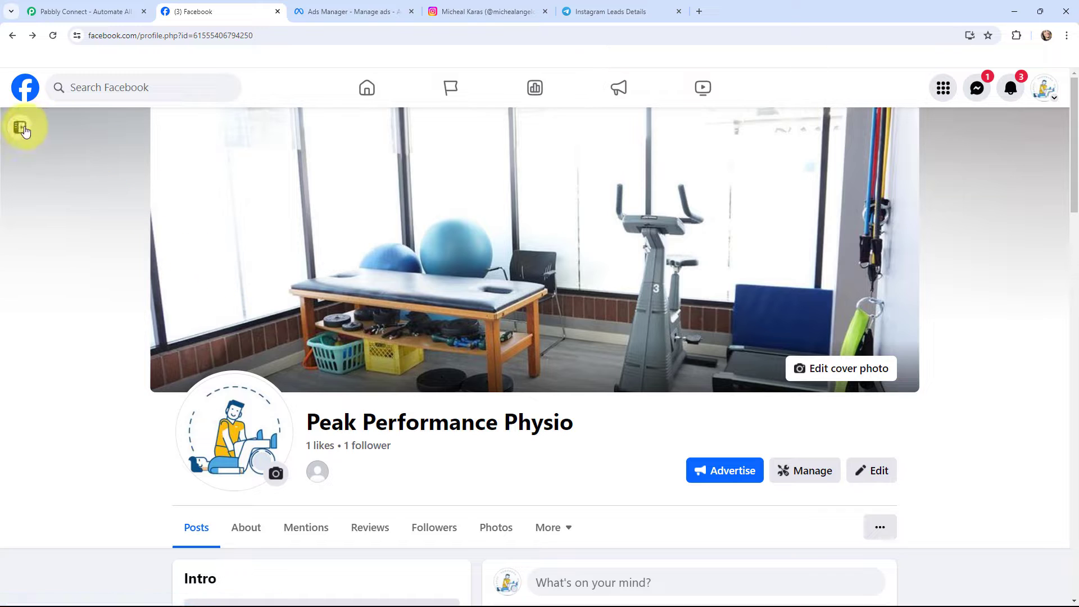
click(21, 129)
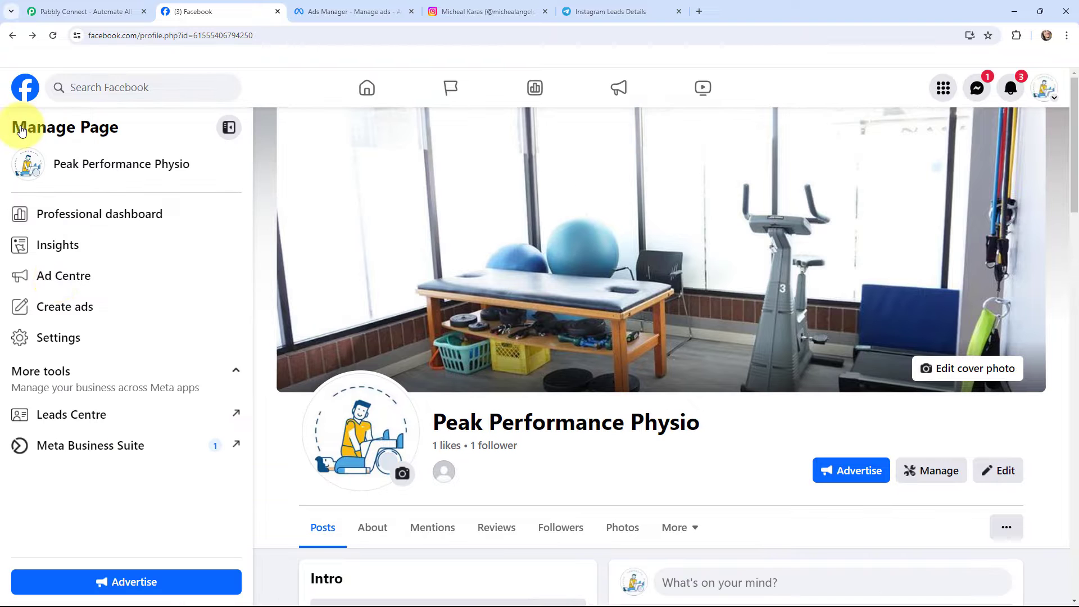
click(113, 339)
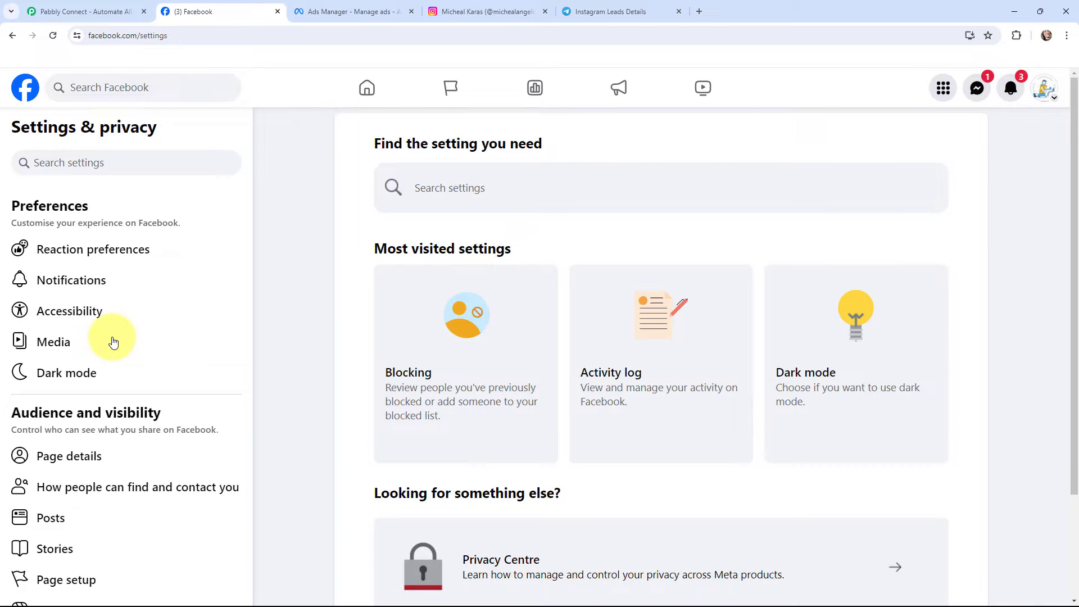
scroll(113, 340, down, 10)
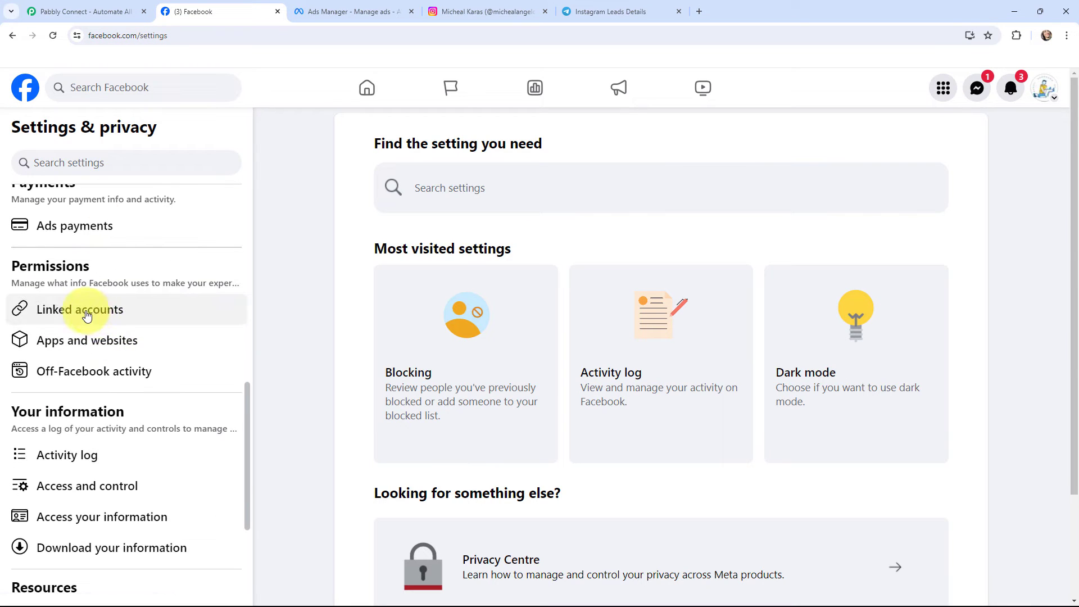
click(109, 310)
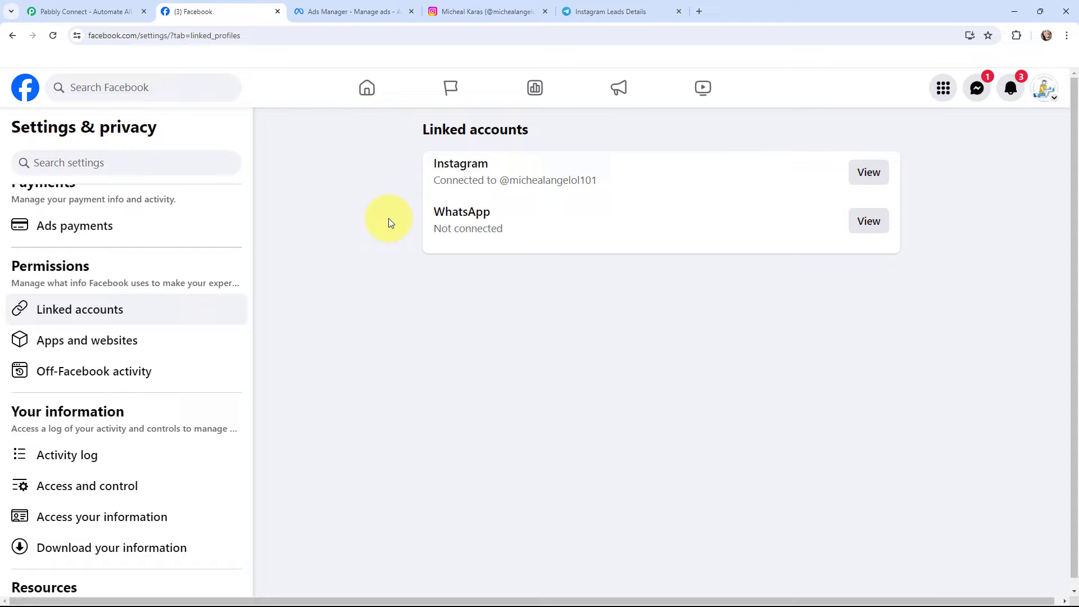
Step: Review the New Leads ad's identity and setup in Ads Manager, then view the Instagram Leads Details group in Telegram
click(392, 9)
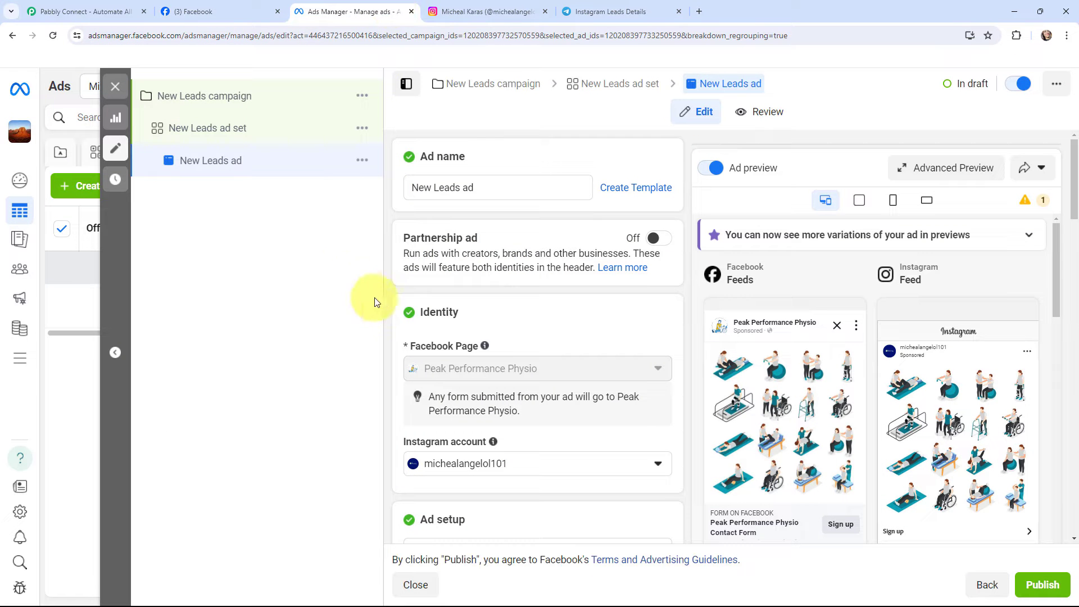
scroll(389, 302, down, 2)
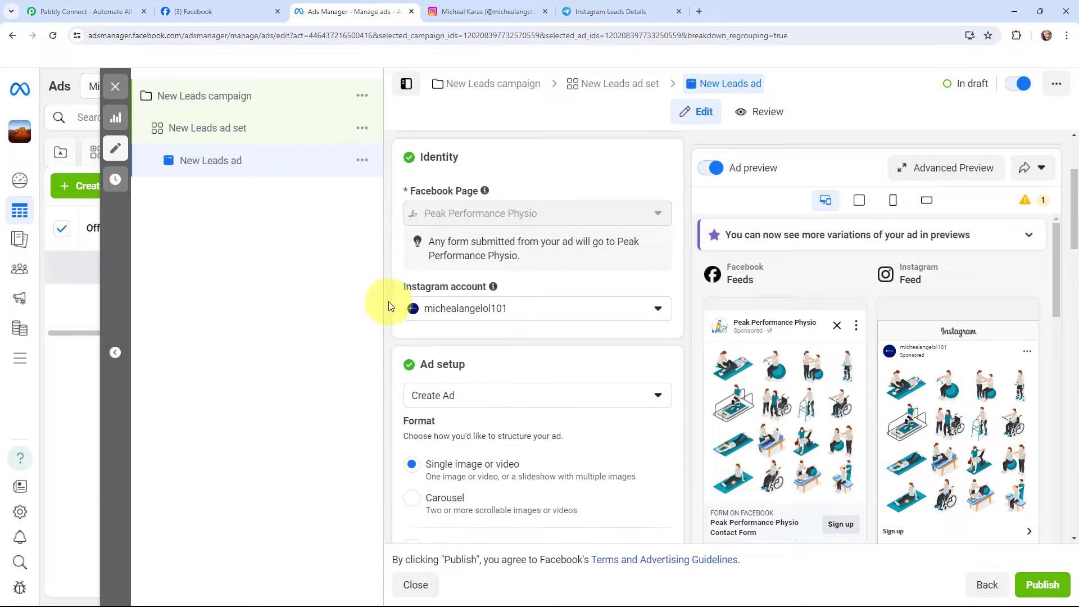
scroll(389, 301, up, 2)
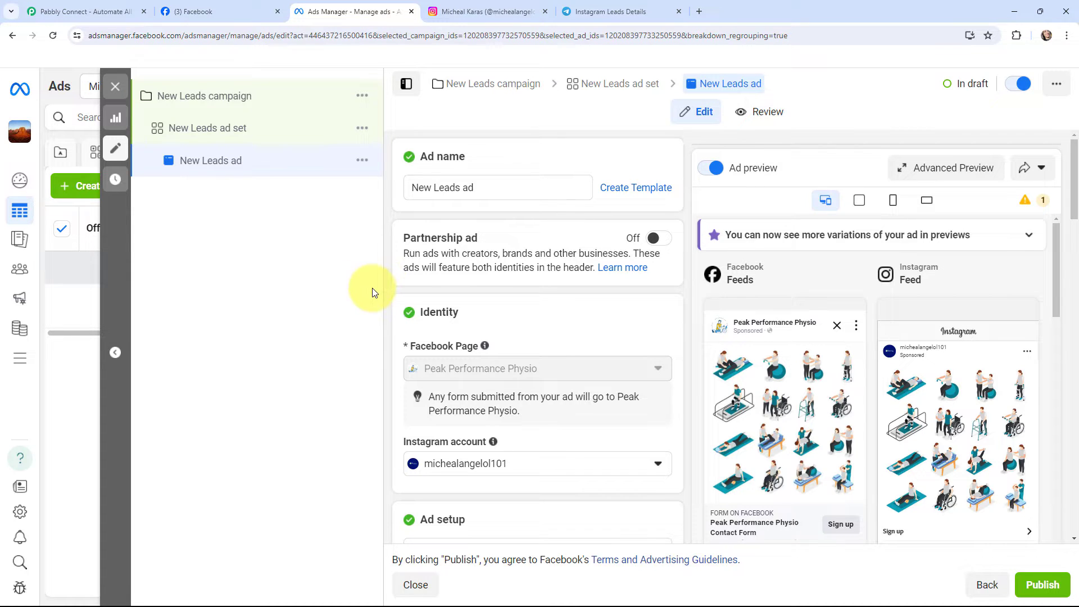
key(ctrl+5)
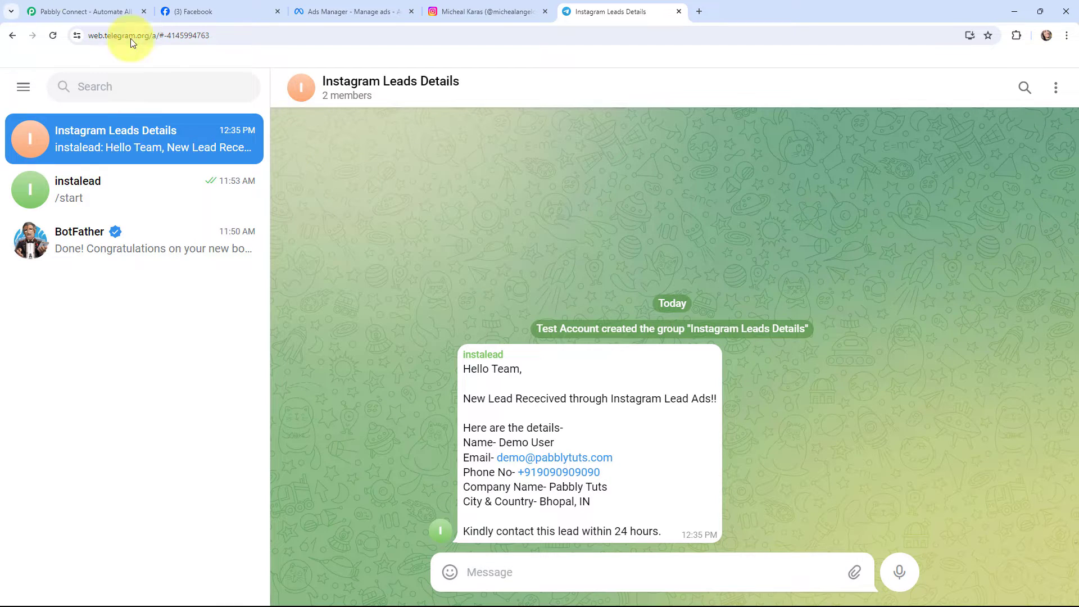
Step: Return to the Pabbly website, sign in and open the Pabbly Connect dashboard
click(62, 11)
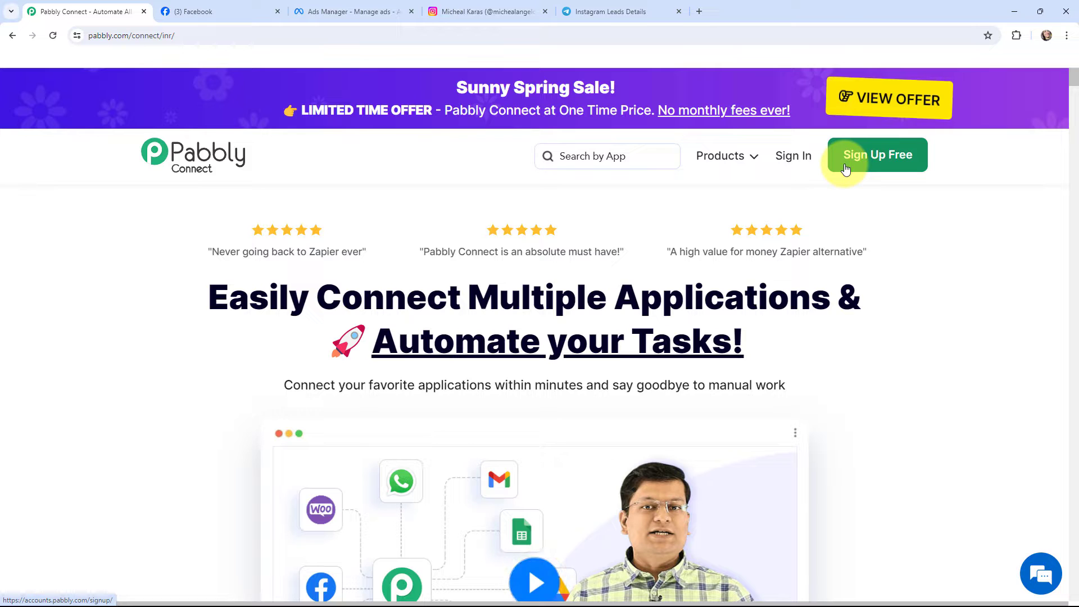
click(791, 160)
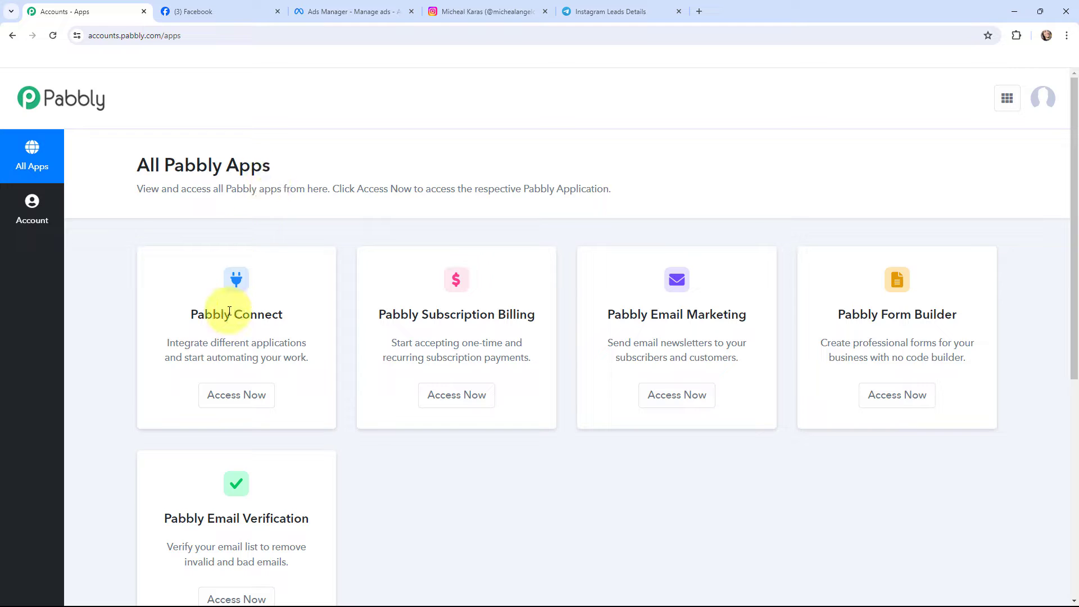
click(232, 397)
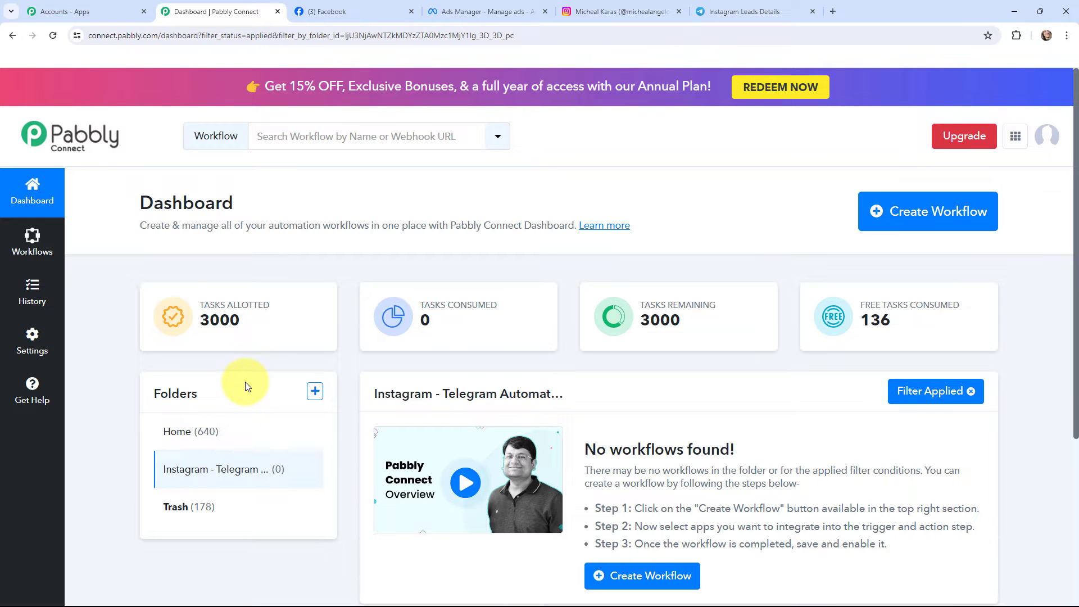
Step: Create a workflow named "Send Instagram Lead Ads Lead to Telegram Group" in the Instagram - Telegram Automation folder
click(915, 215)
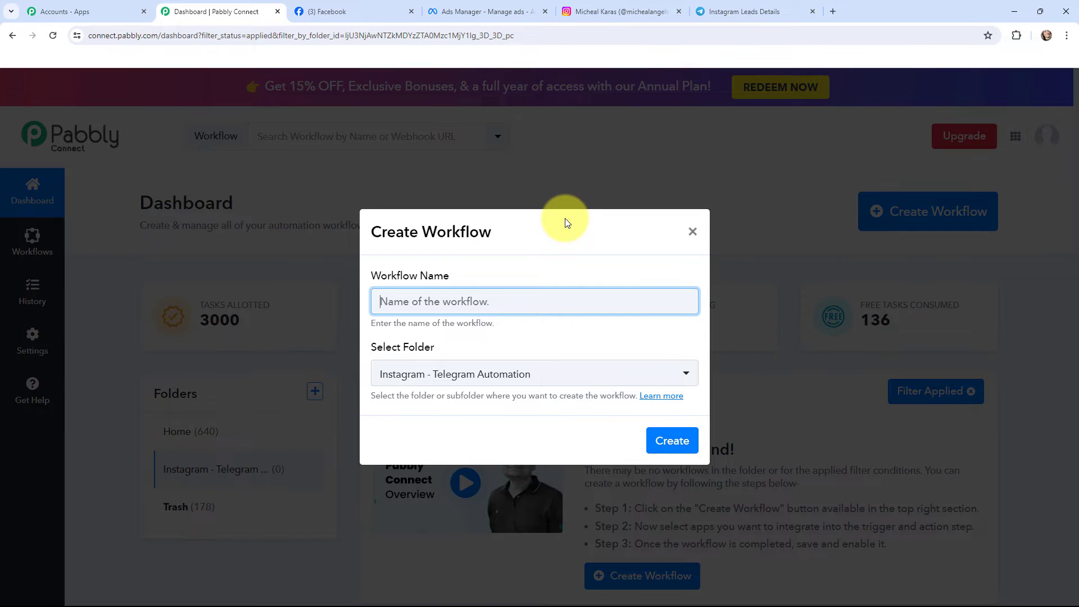
text(Send Instagram Lead Ads Lead to Telegram Group)
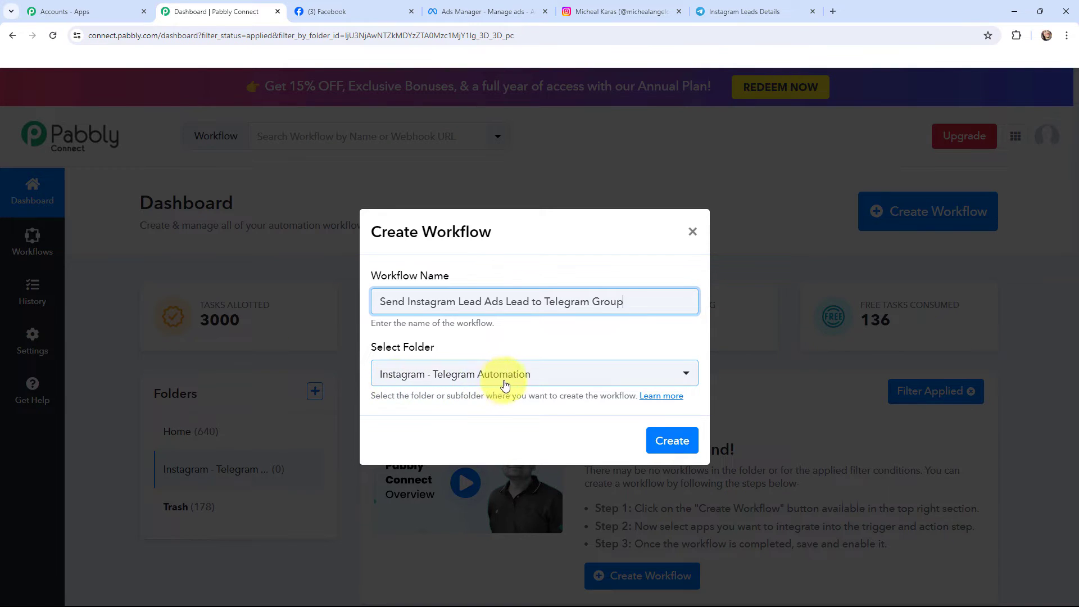
click(673, 441)
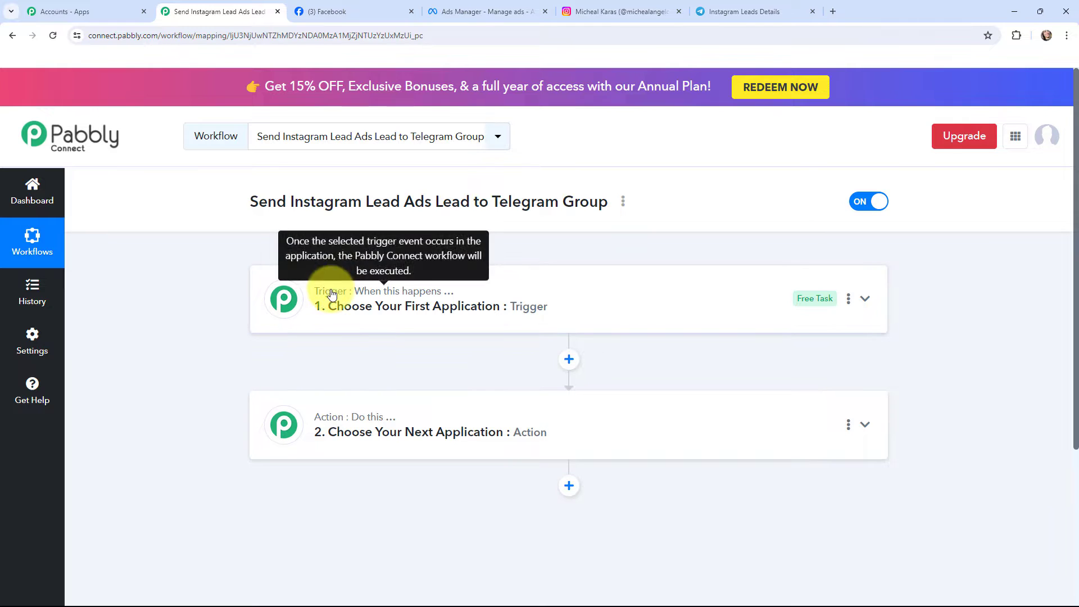
Step: Examine the workflow's trigger and action descriptions and the lead message in the Telegram group, then return to the workflow
mouse_move(337, 420)
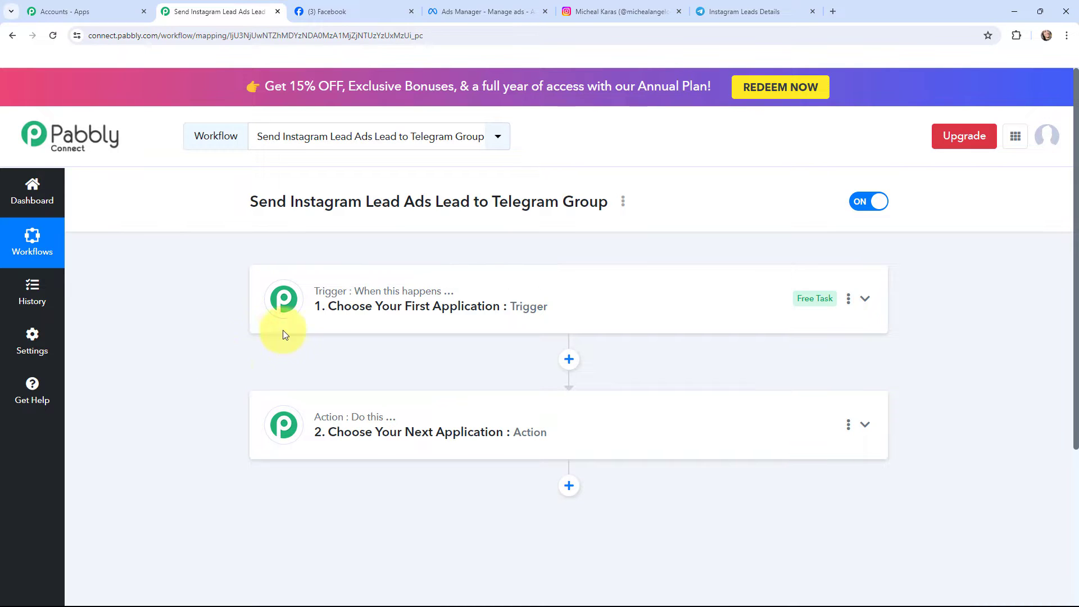
mouse_move(424, 296)
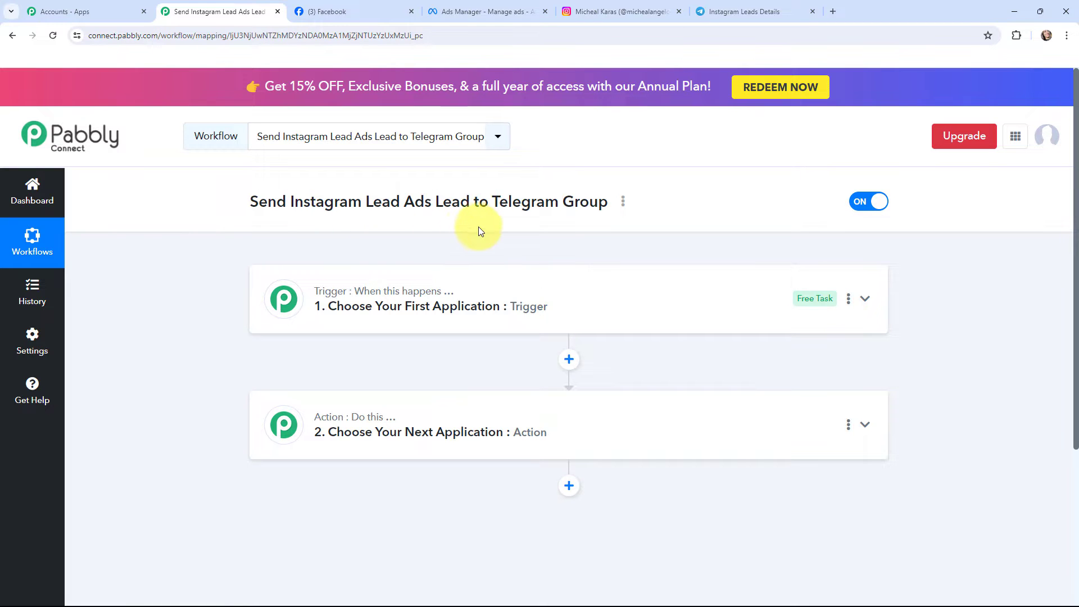
click(744, 7)
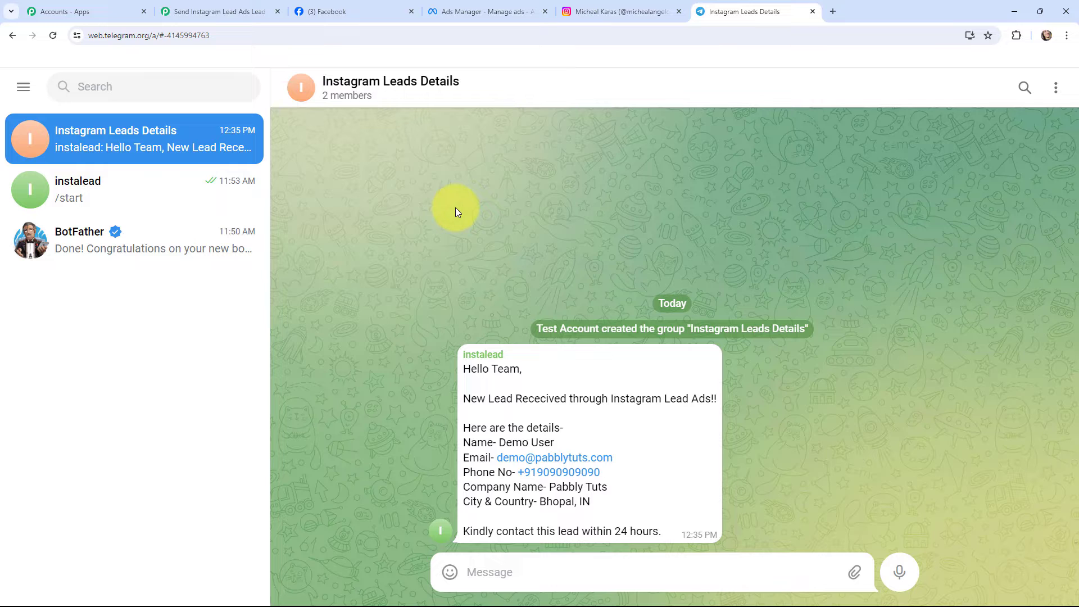
click(230, 12)
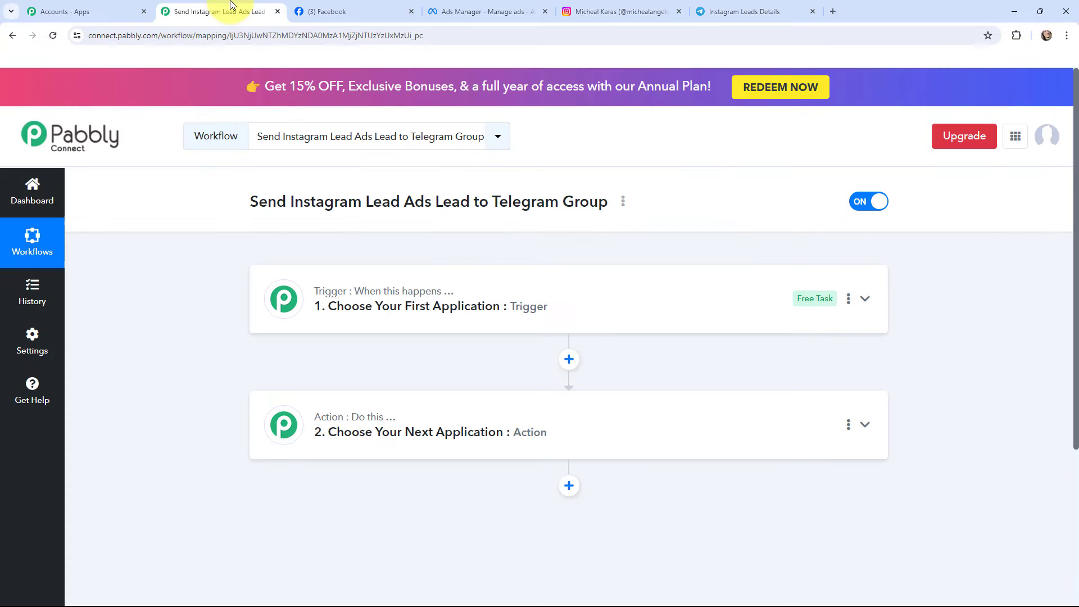
Step: Set the workflow's trigger to Instagram Lead Ads with the event New Lead (Instant), then collapse the trigger
click(270, 298)
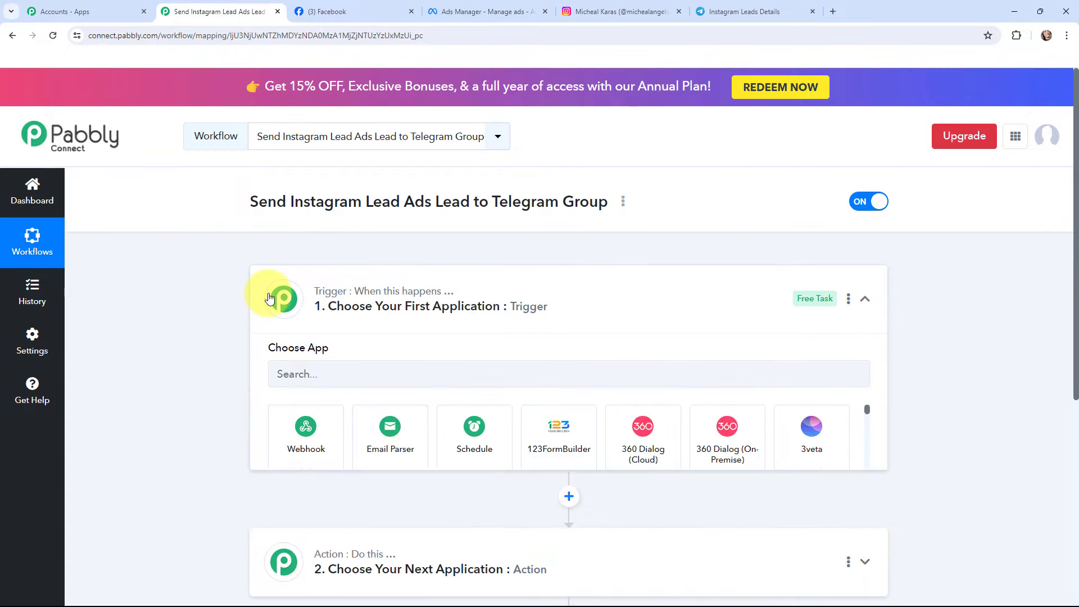
click(314, 381)
text(instagra)
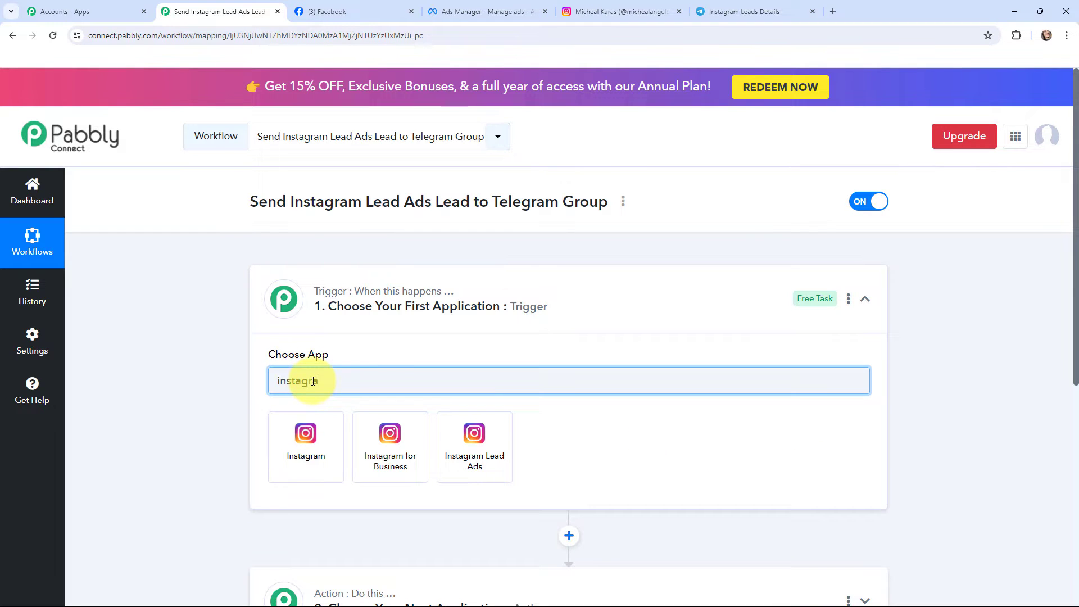
click(472, 434)
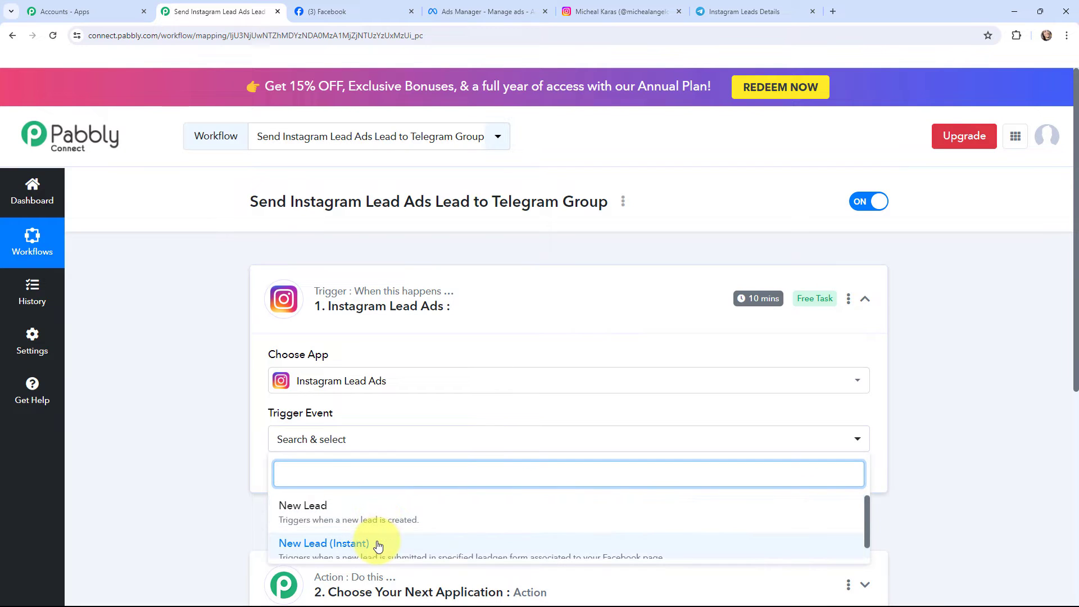
click(377, 545)
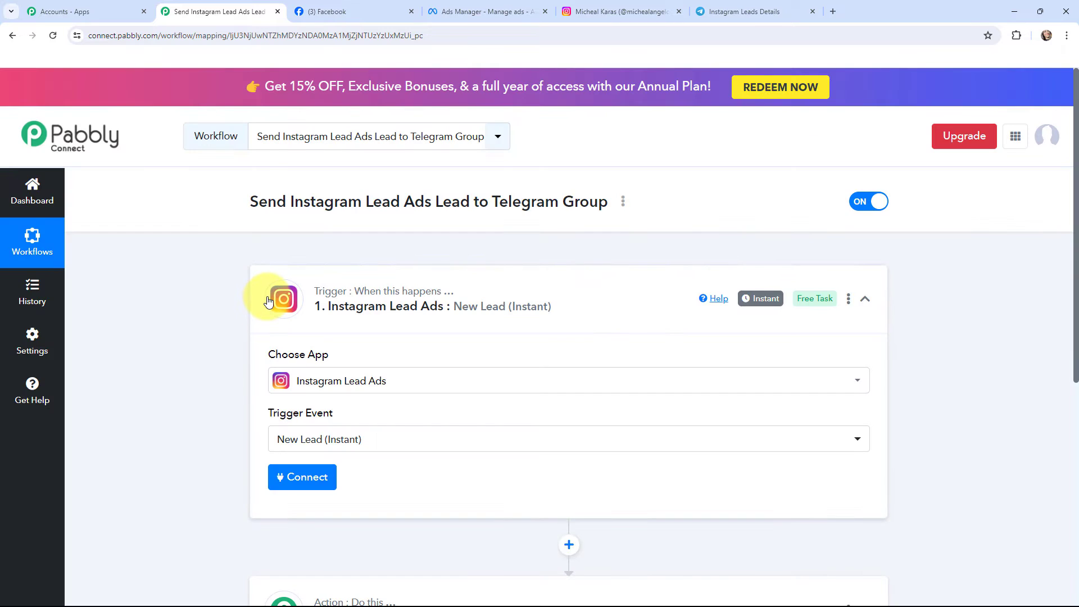
click(268, 302)
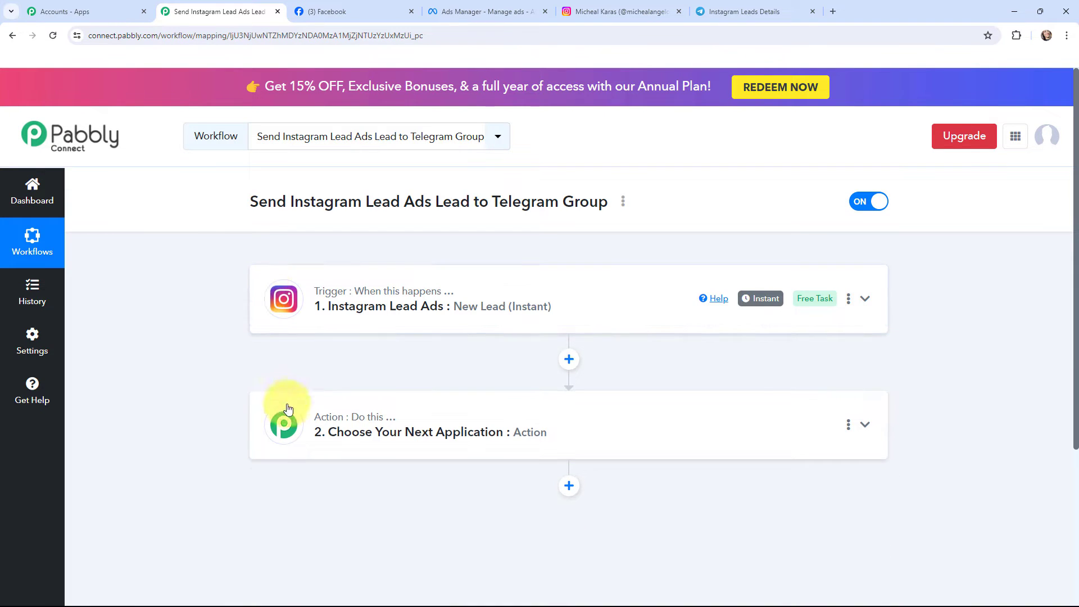
Step: Set the workflow's action to Telegram Bot with the event Send a Text Message or Reply, then collapse the action
click(287, 408)
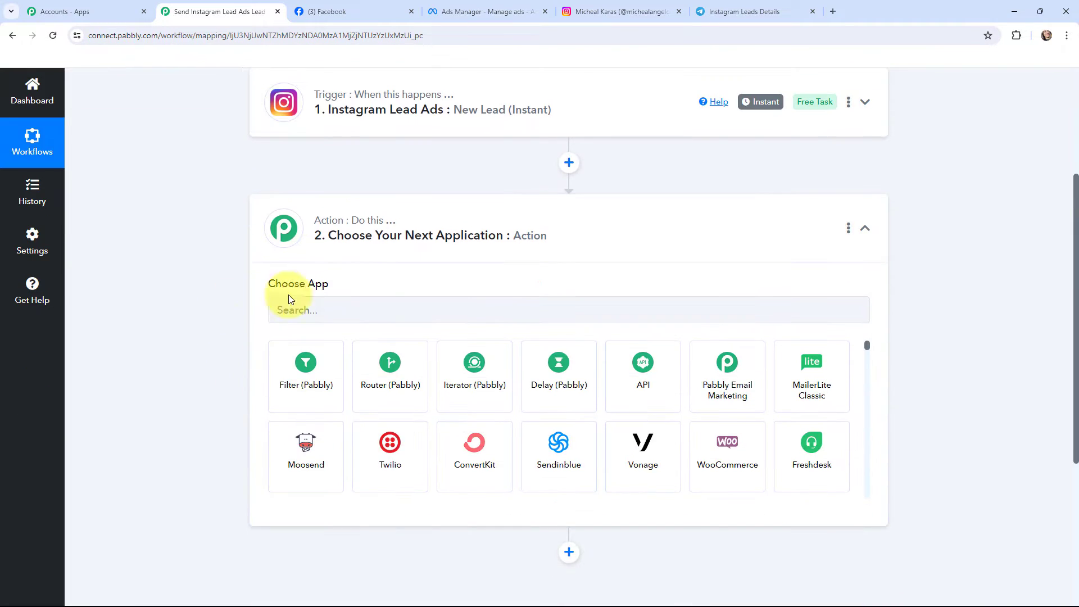
click(313, 311)
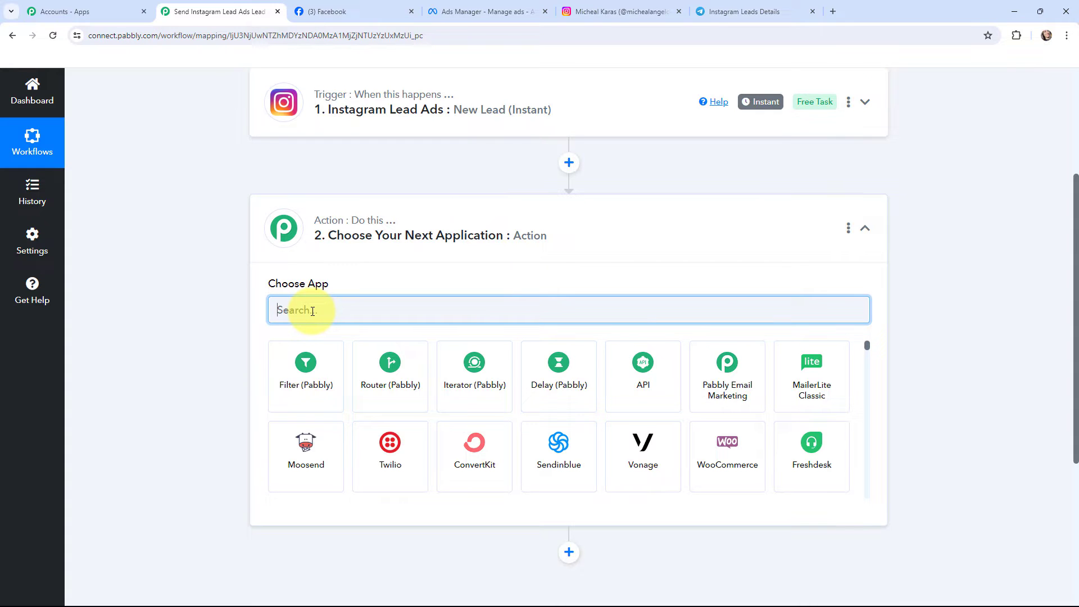
text(teleg)
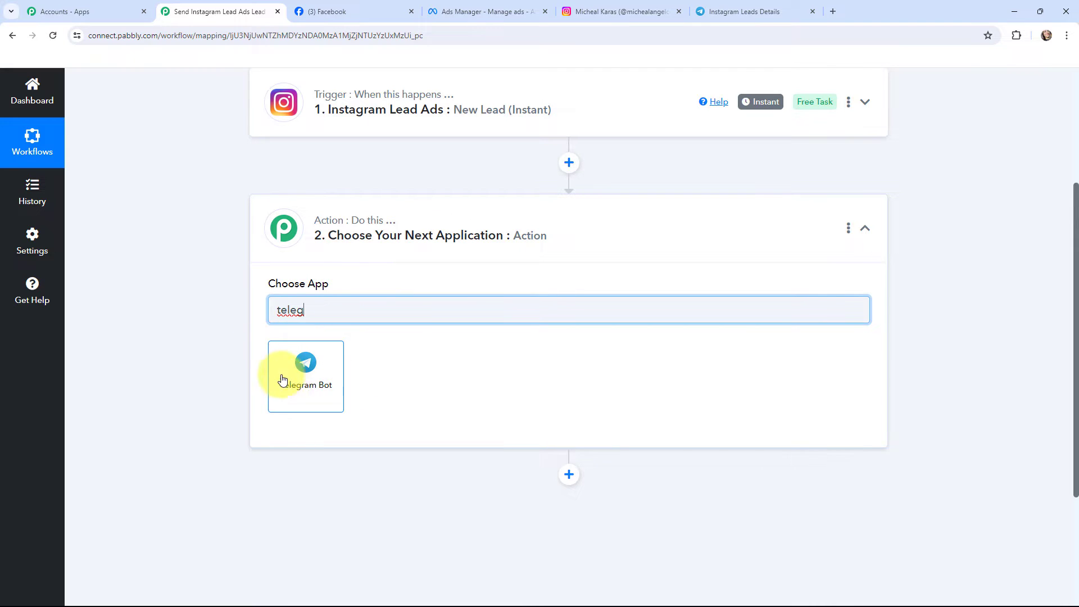
click(306, 369)
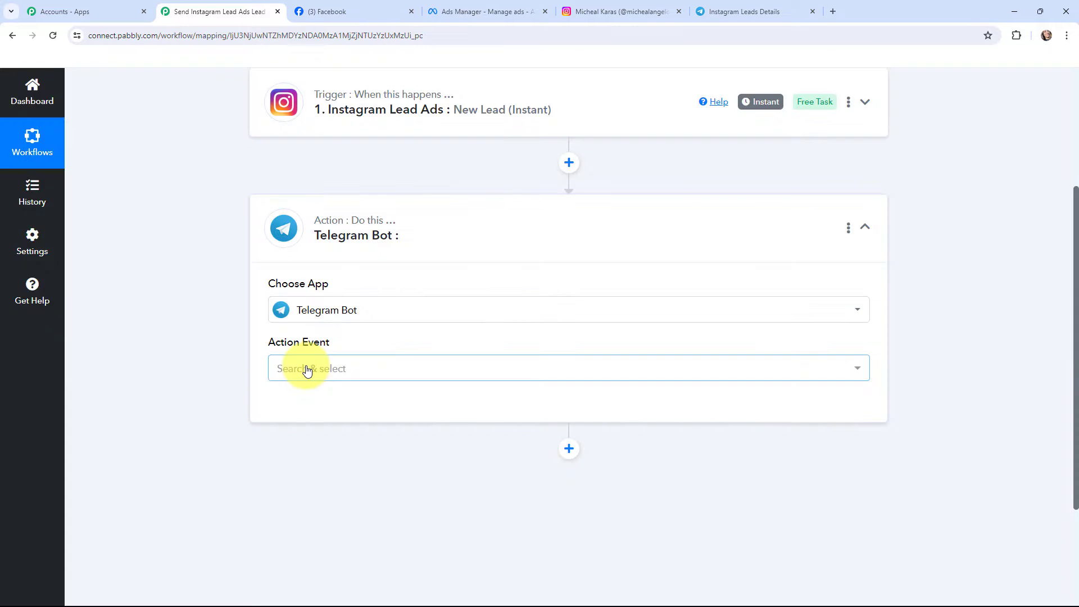
click(307, 369)
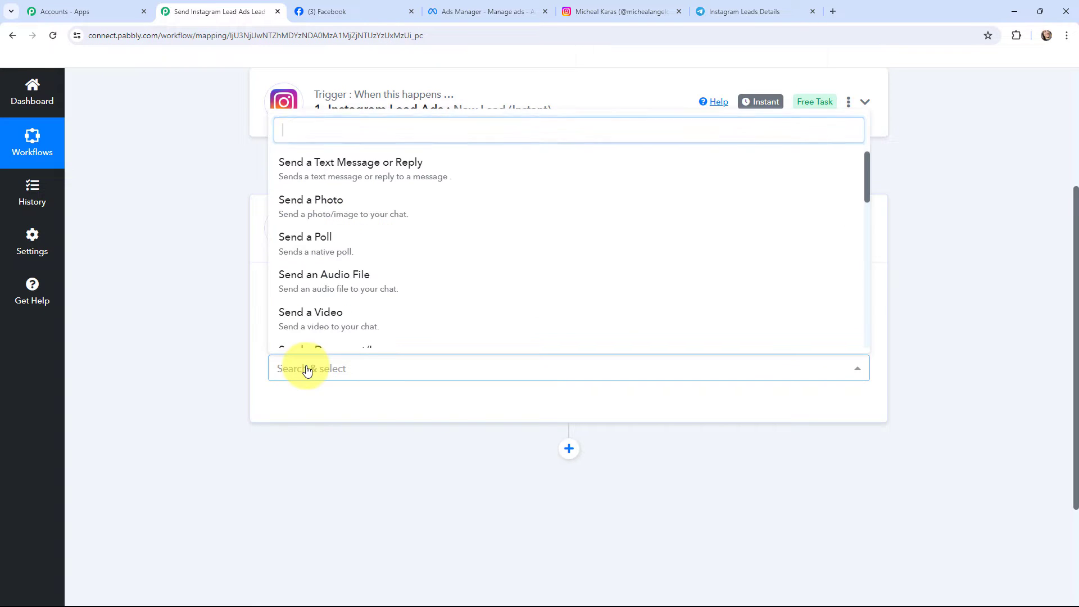
click(350, 166)
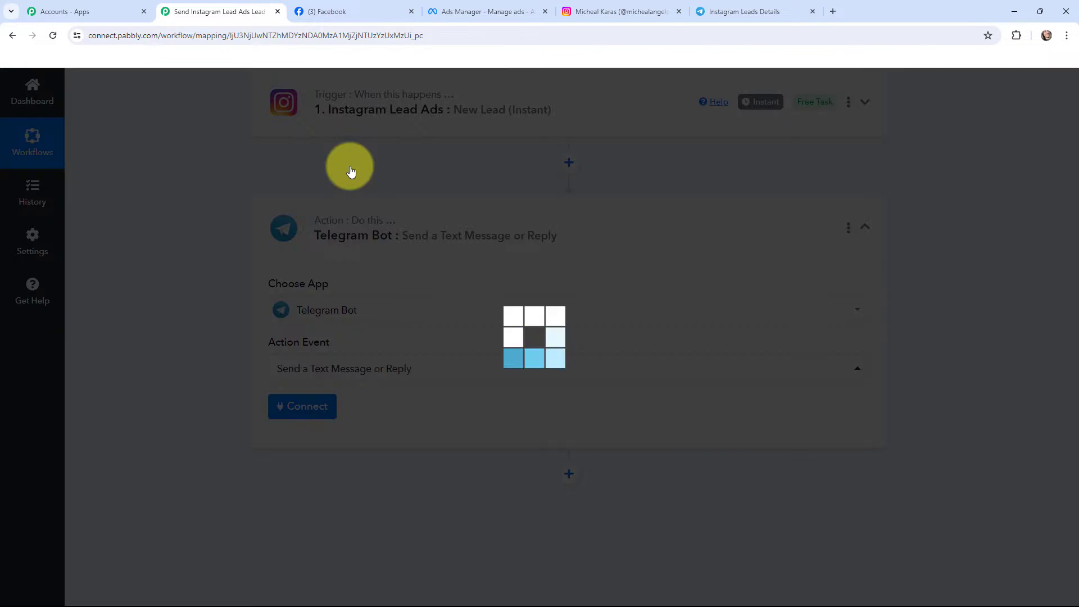
click(277, 229)
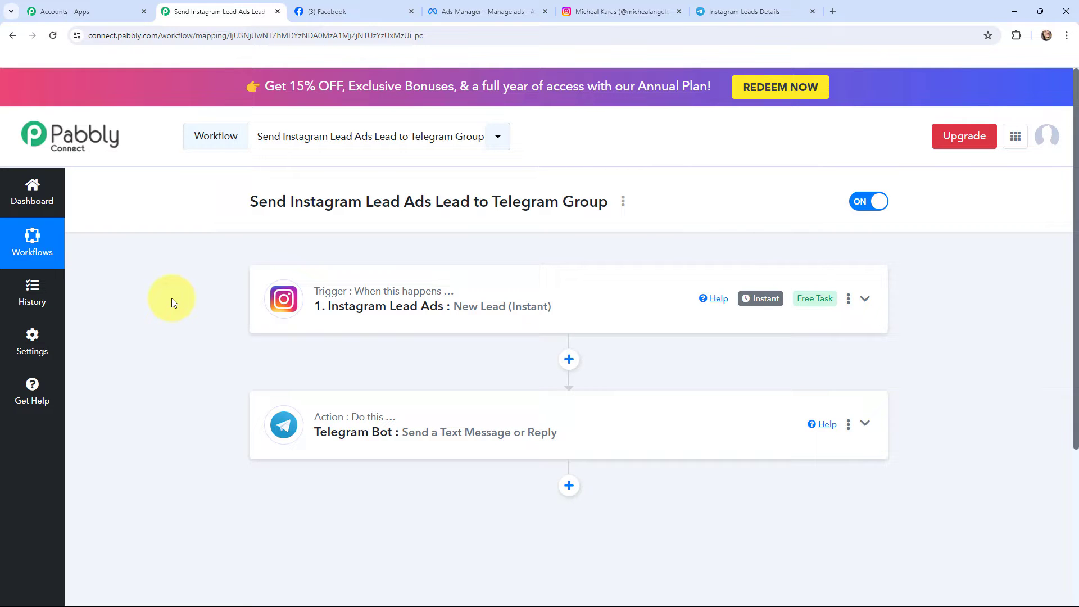
Step: Connect the Instagram Lead Ads trigger through a new connection, authorizing it by continuing with the required Facebook account
click(284, 299)
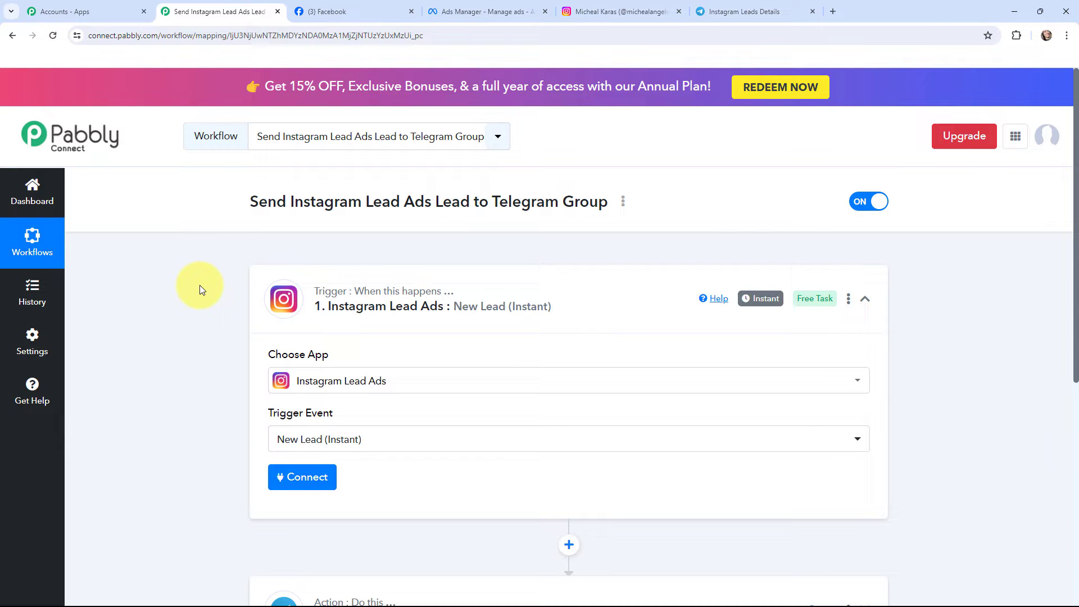
click(290, 484)
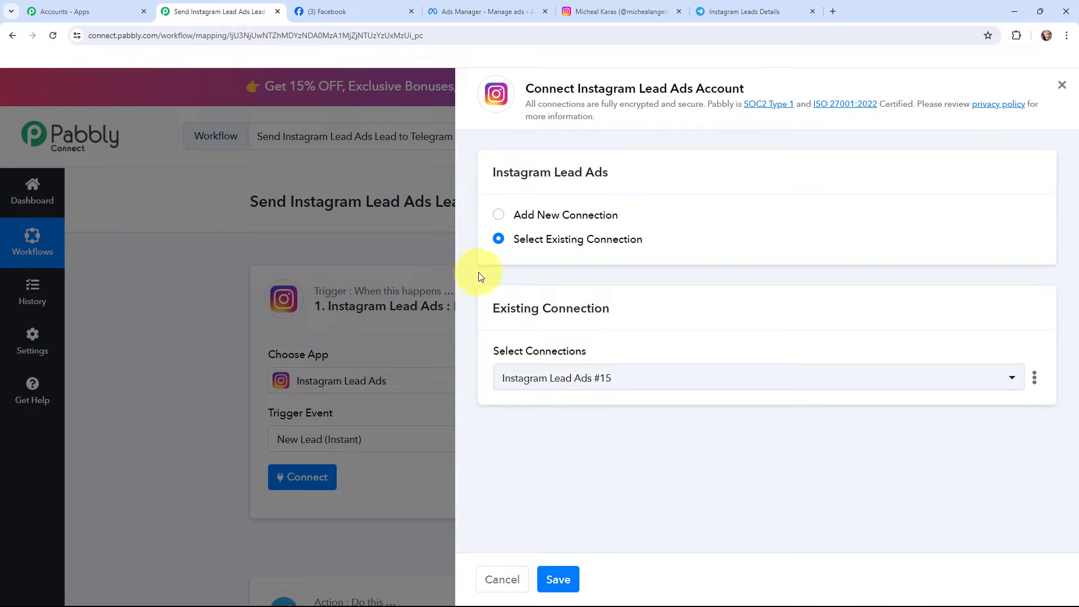
click(500, 216)
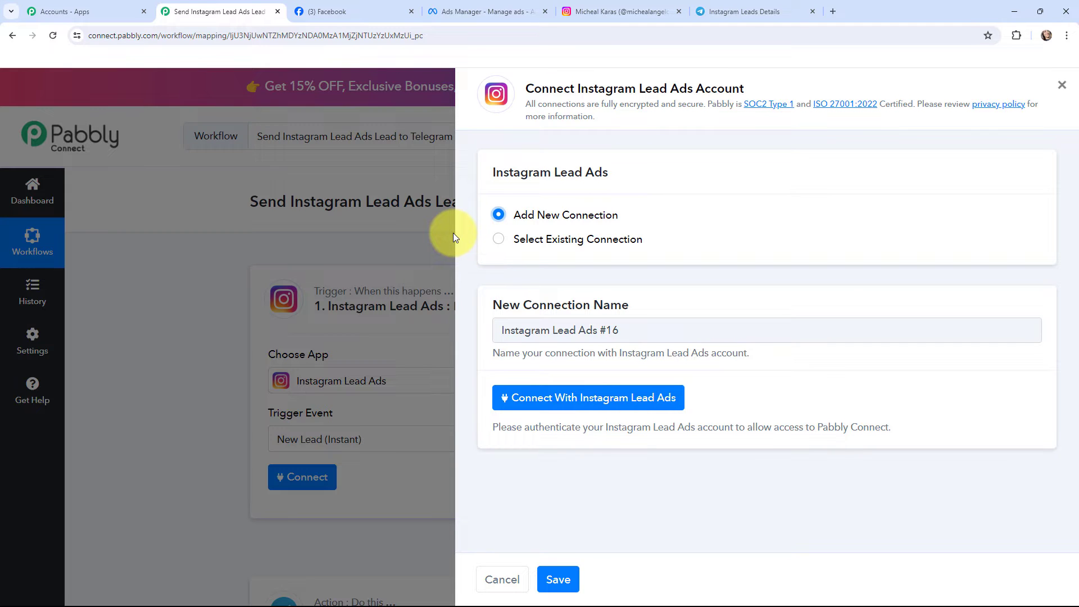
click(554, 398)
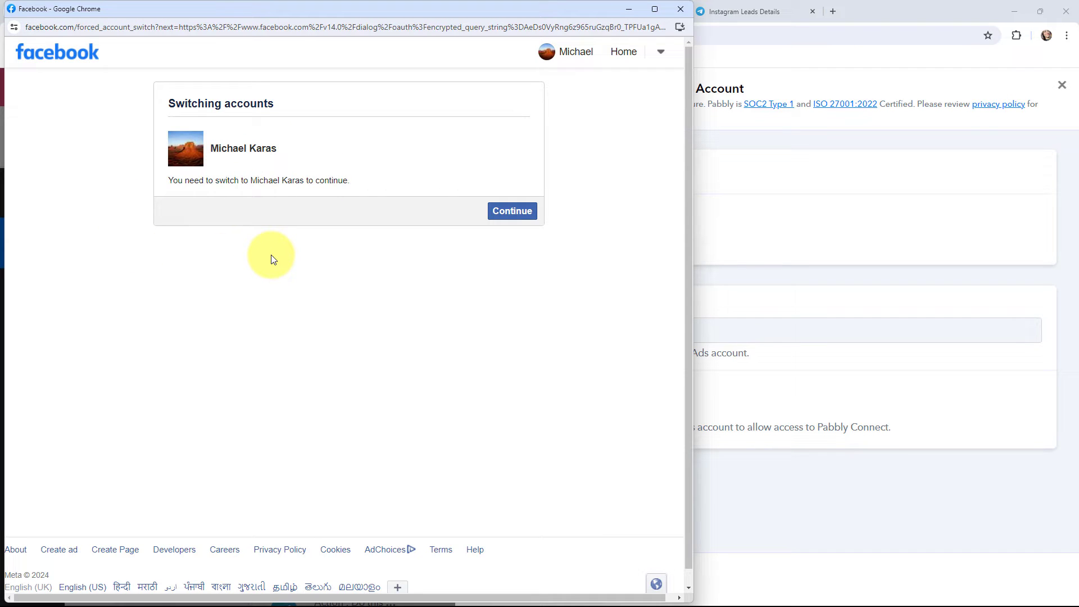
click(512, 214)
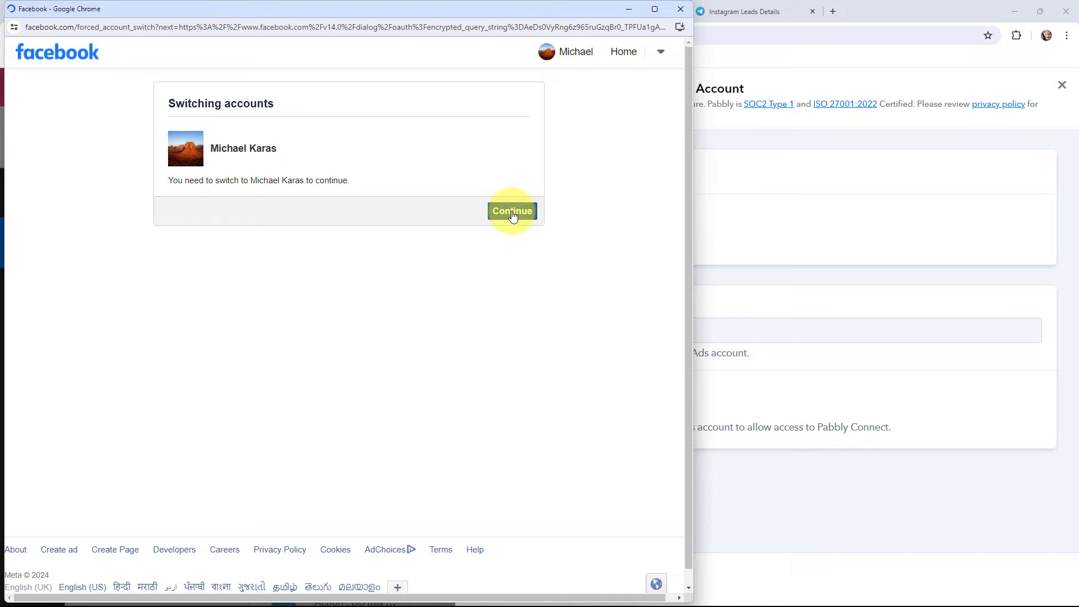
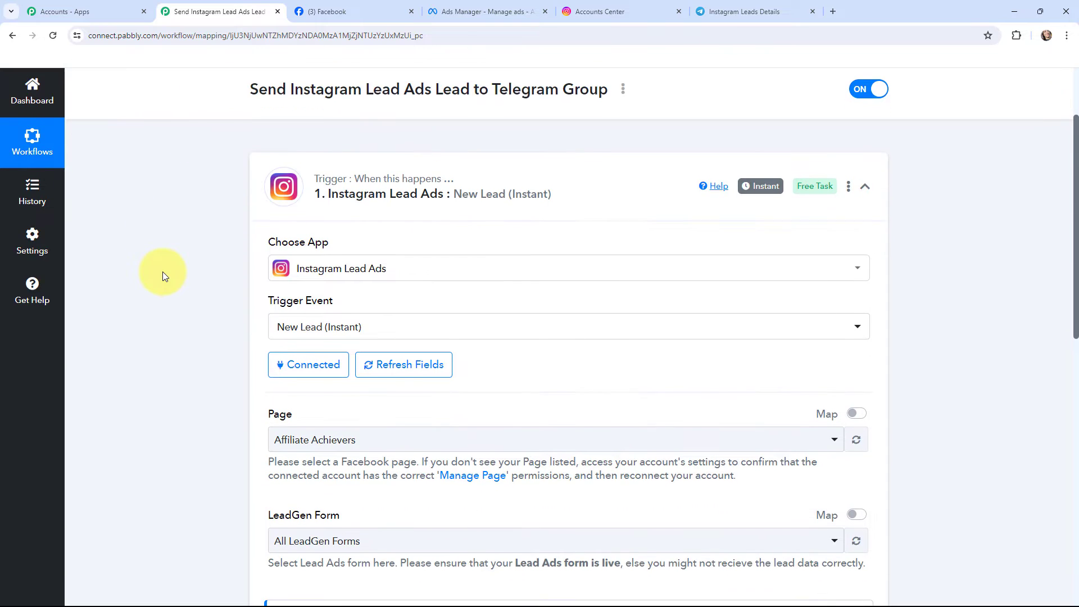
Step: Check the business page's name on Facebook, then set the trigger's page to Peak Performance Physio in the workflow
scroll(163, 275, up, 1)
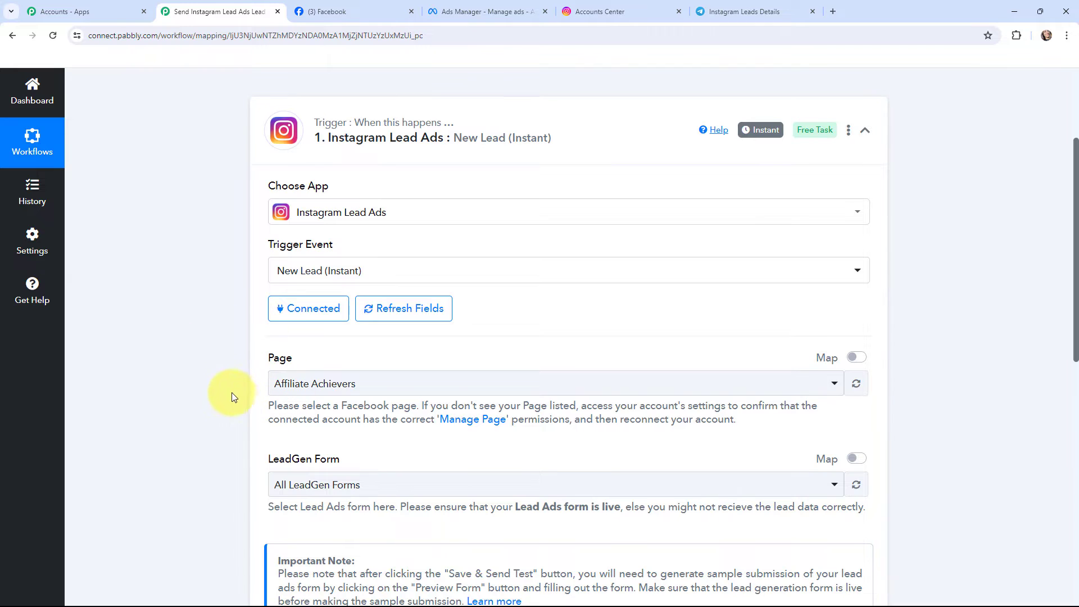
click(338, 5)
click(226, 128)
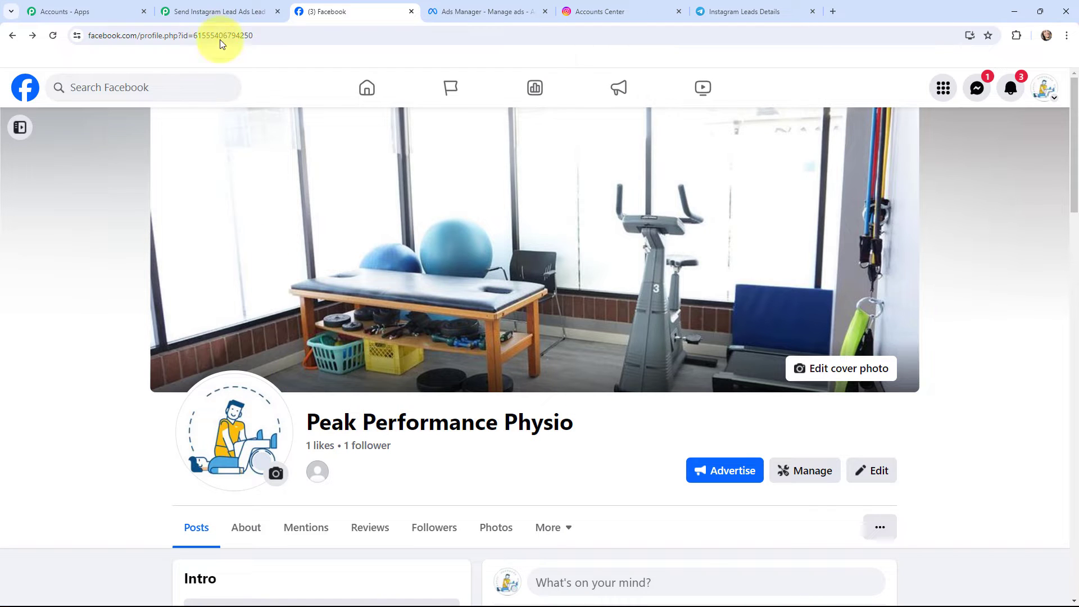
click(215, 6)
click(301, 378)
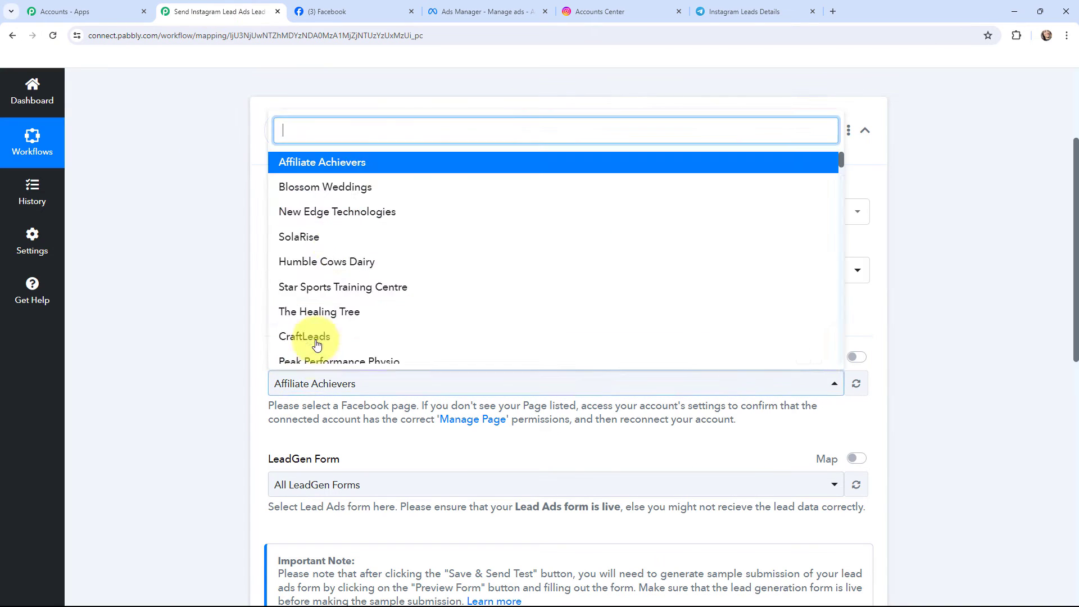
click(348, 363)
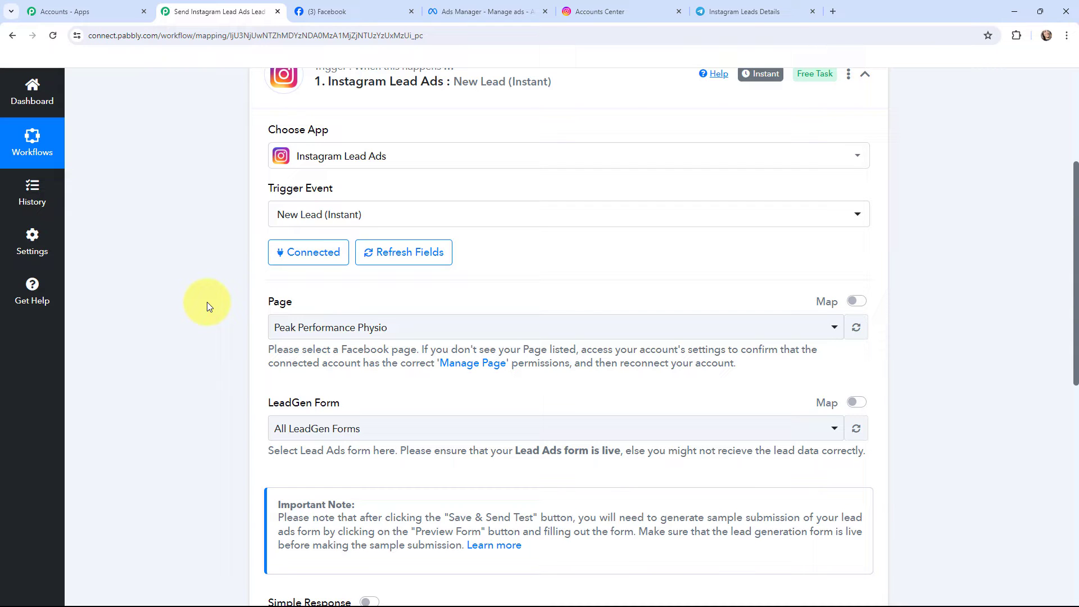
Step: In Ads Manager, examine which Facebook page, Instagram account and instant form the New Leads ad uses
click(456, 16)
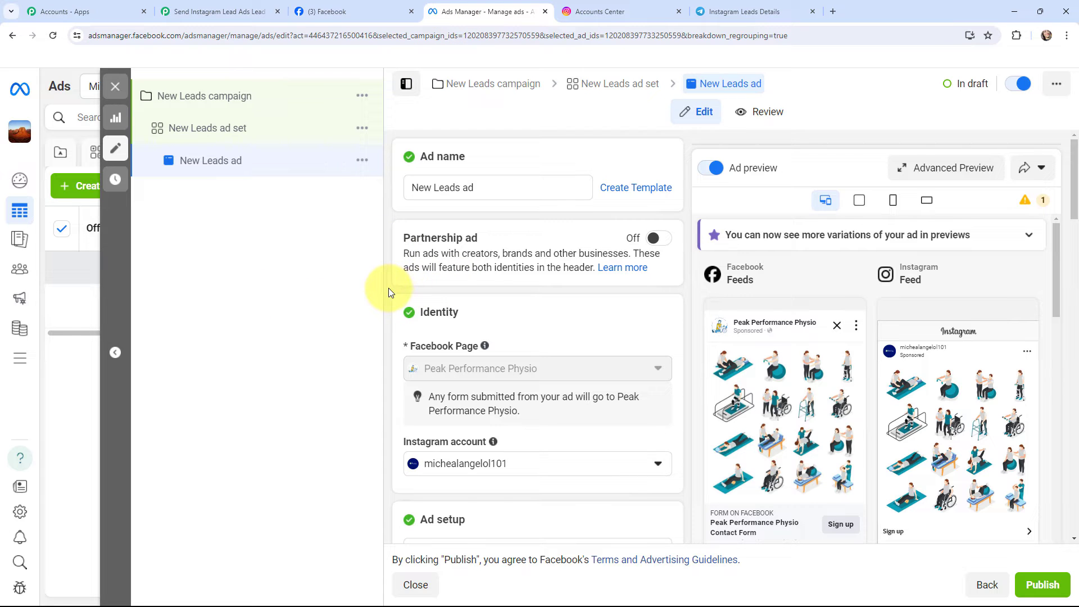
scroll(389, 288, down, 2)
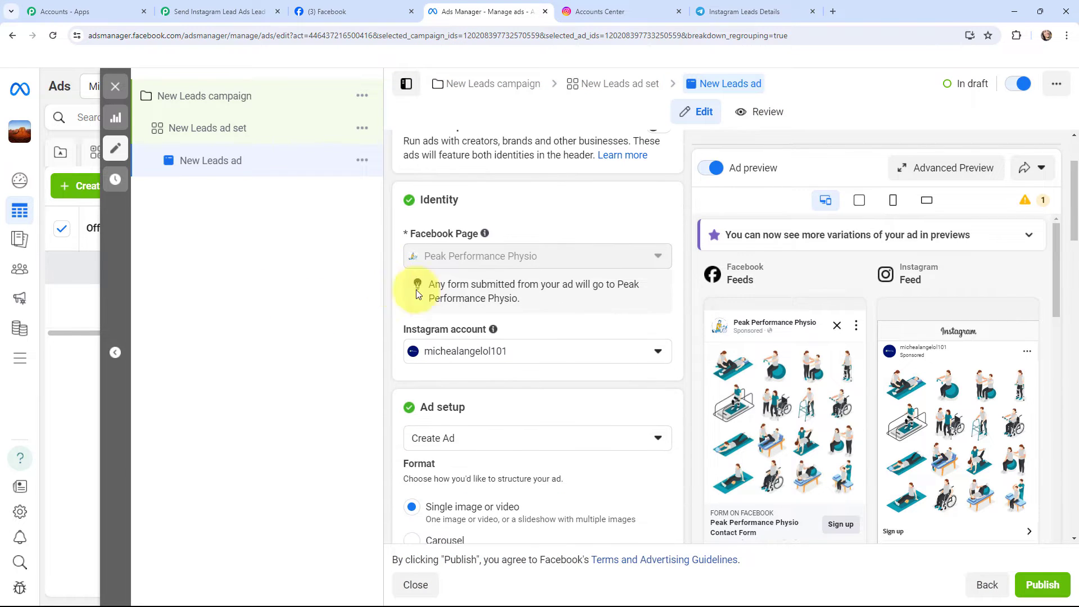
mouse_move(416, 257)
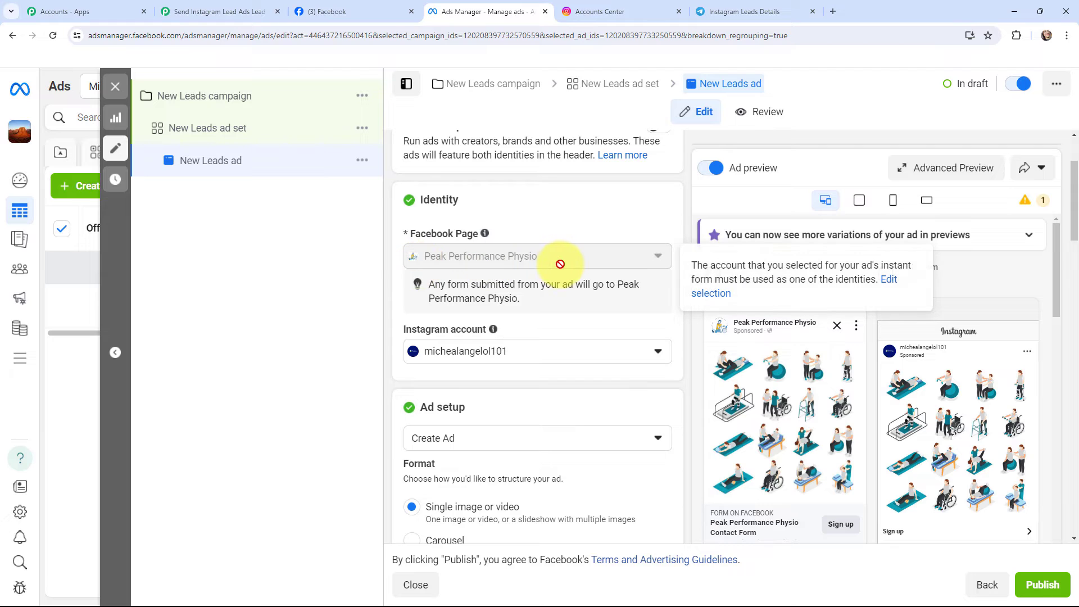
scroll(560, 264, down, 2)
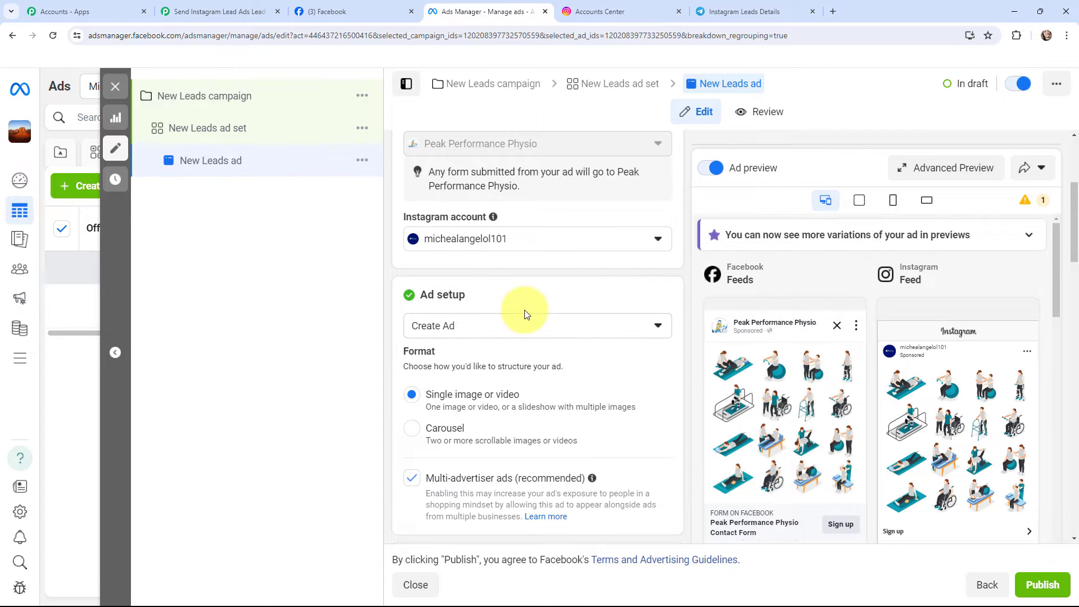
scroll(523, 309, down, 3)
scroll(526, 314, down, 9)
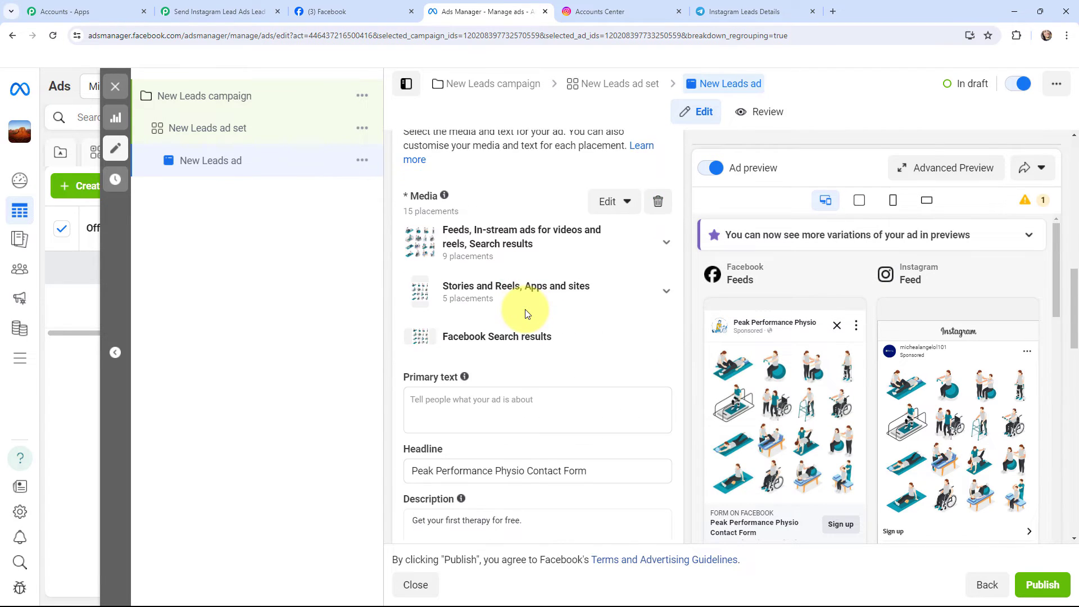
scroll(525, 310, down, 9)
scroll(525, 310, up, 3)
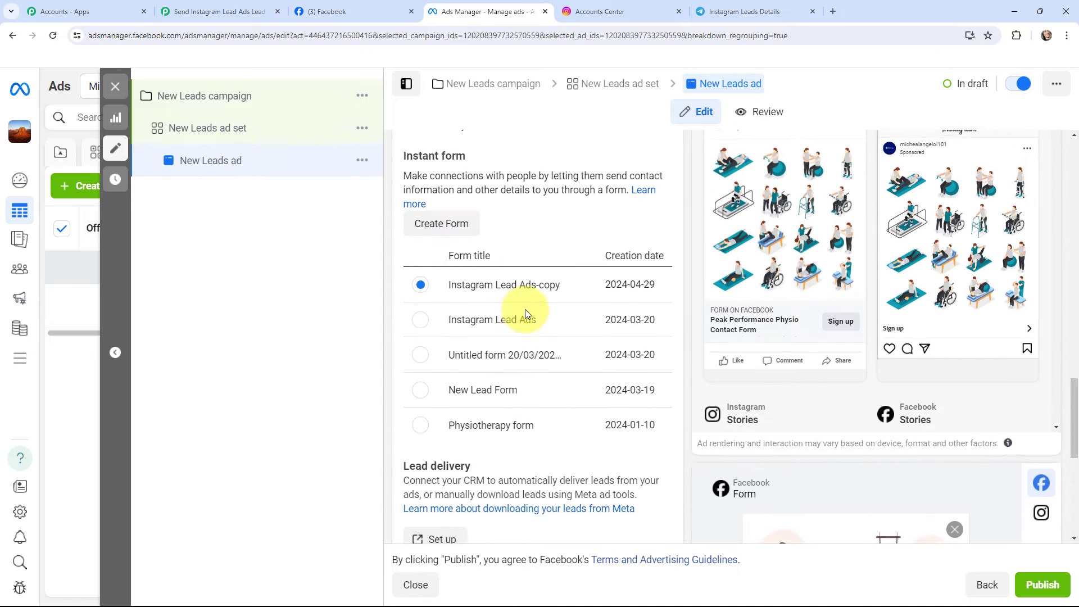
click(416, 293)
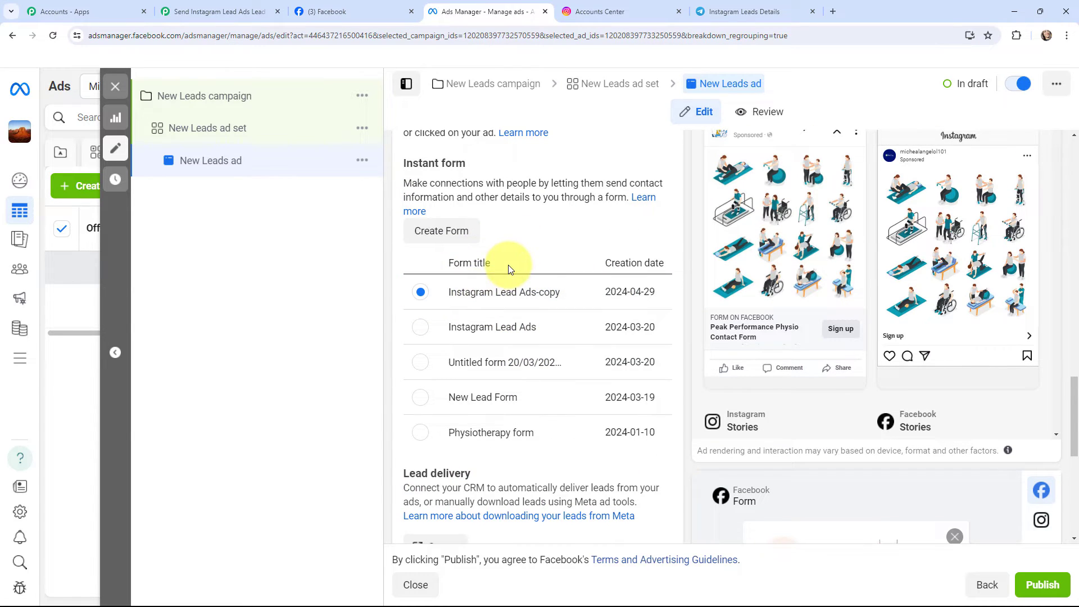
scroll(506, 270, up, 4)
scroll(509, 270, up, 10)
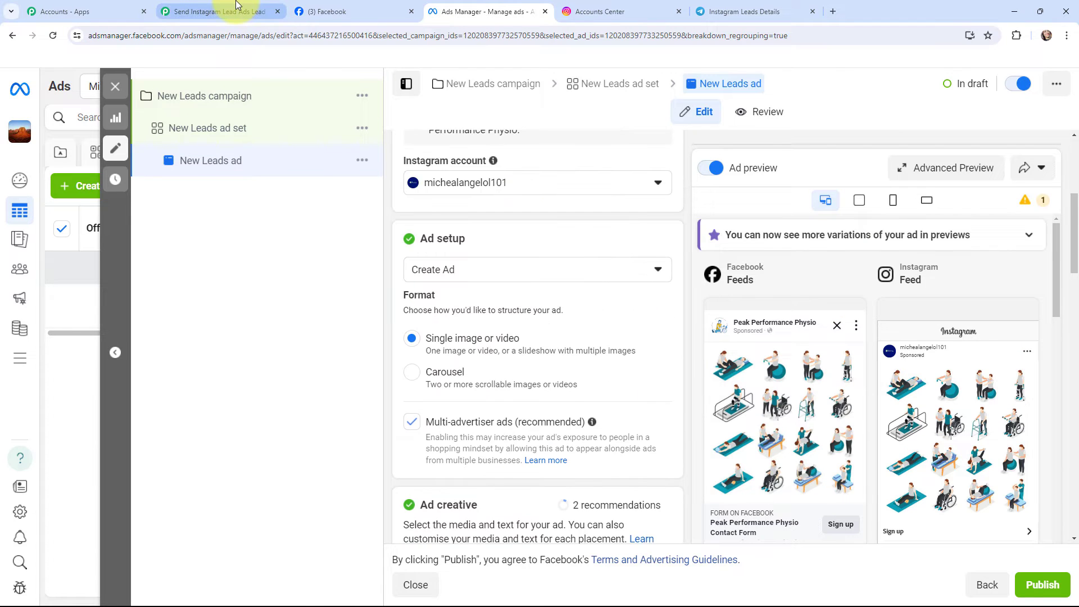
Step: Return to the Pabbly Connect workflow and set the trigger's LeadGen form to Instagram Lead Ads-copy
click(236, 7)
click(338, 427)
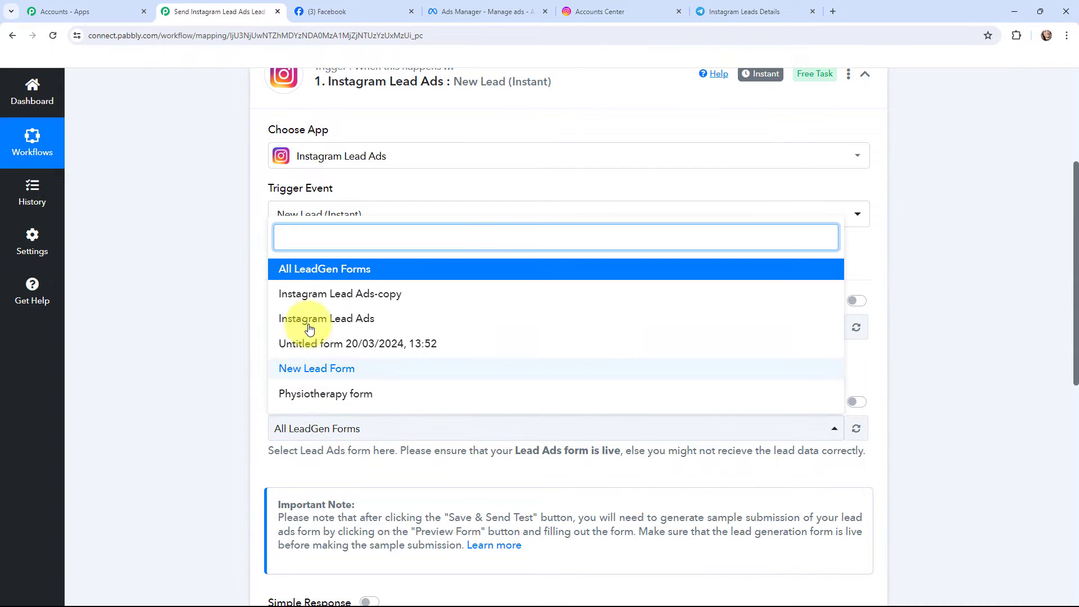
click(341, 302)
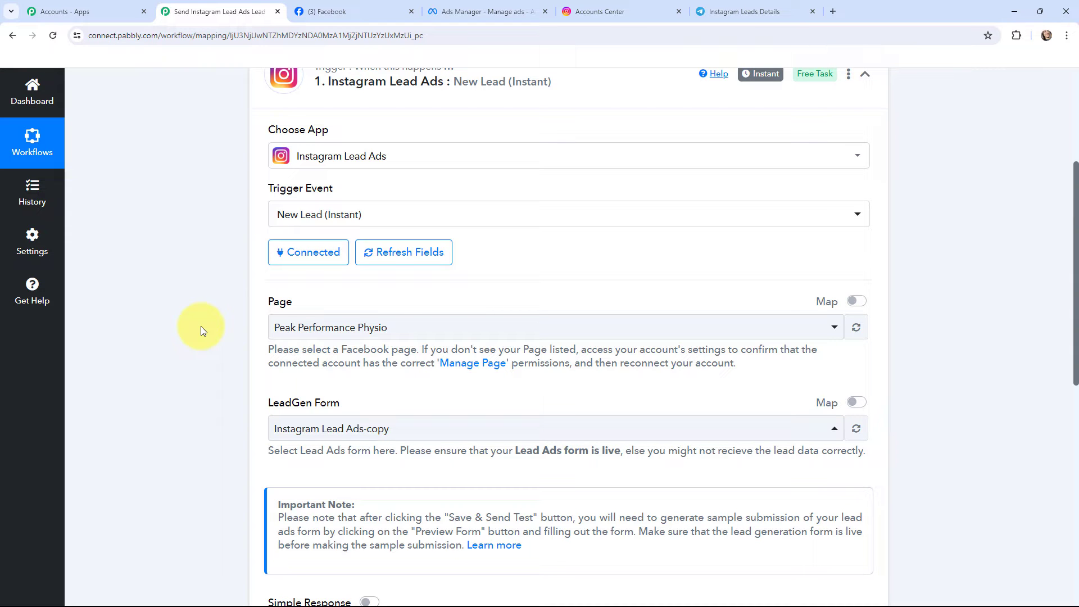
scroll(200, 326, down, 1)
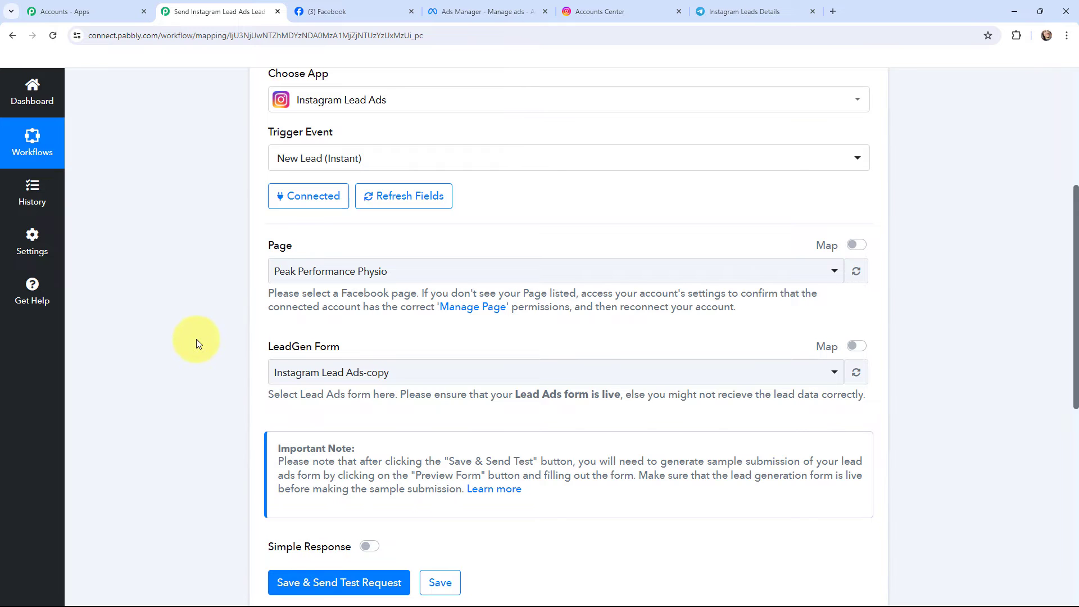
Step: Revisit the New Leads ad in Ads Manager, then search for "meta for developers" in a new browser tab and open that site
click(474, 4)
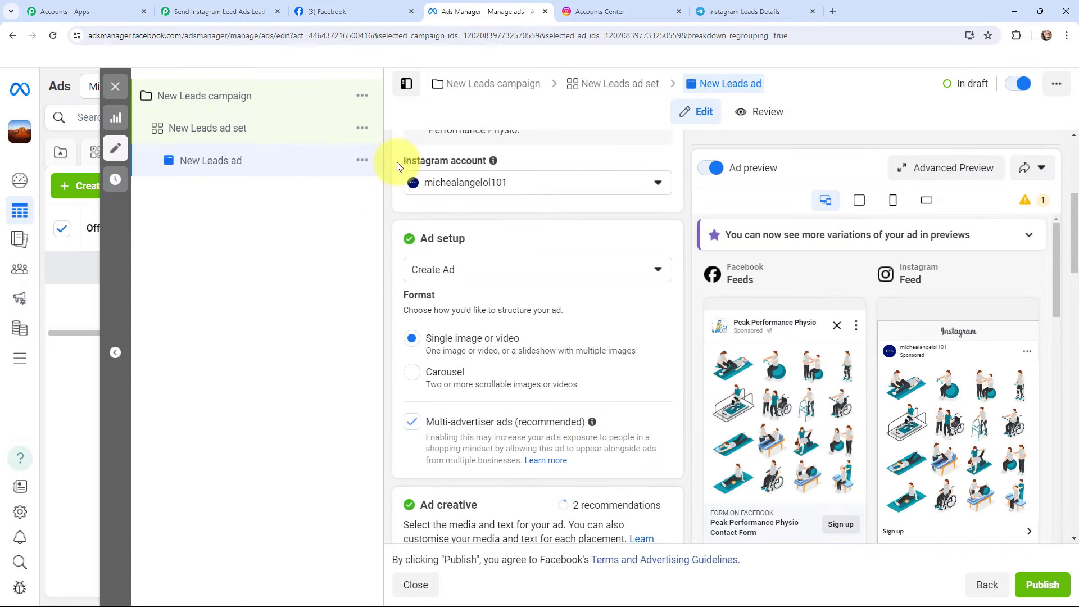
scroll(386, 282, up, 5)
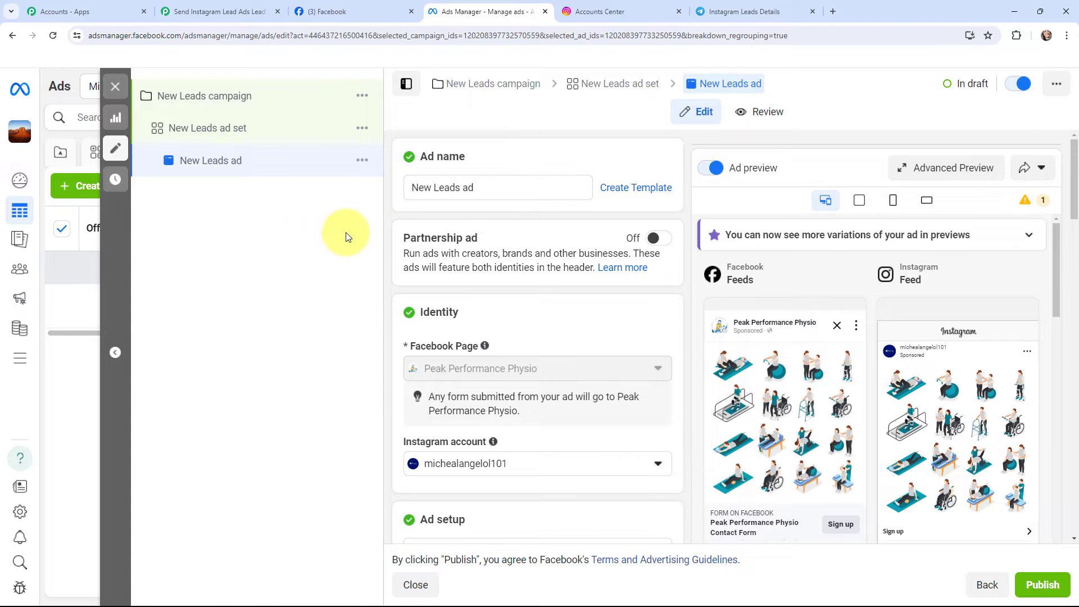
click(833, 11)
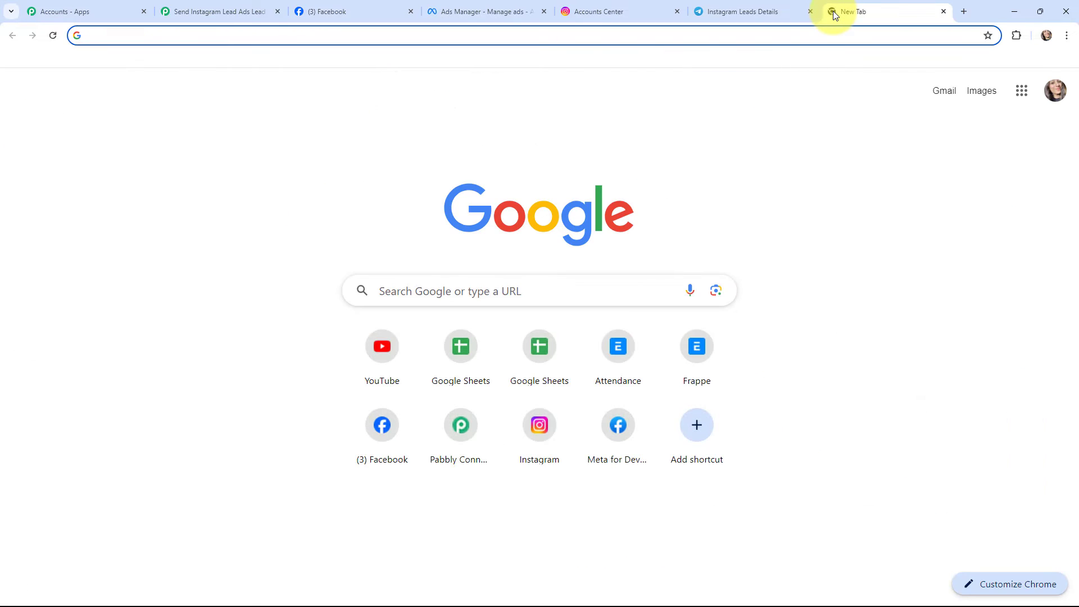
text(meta for)
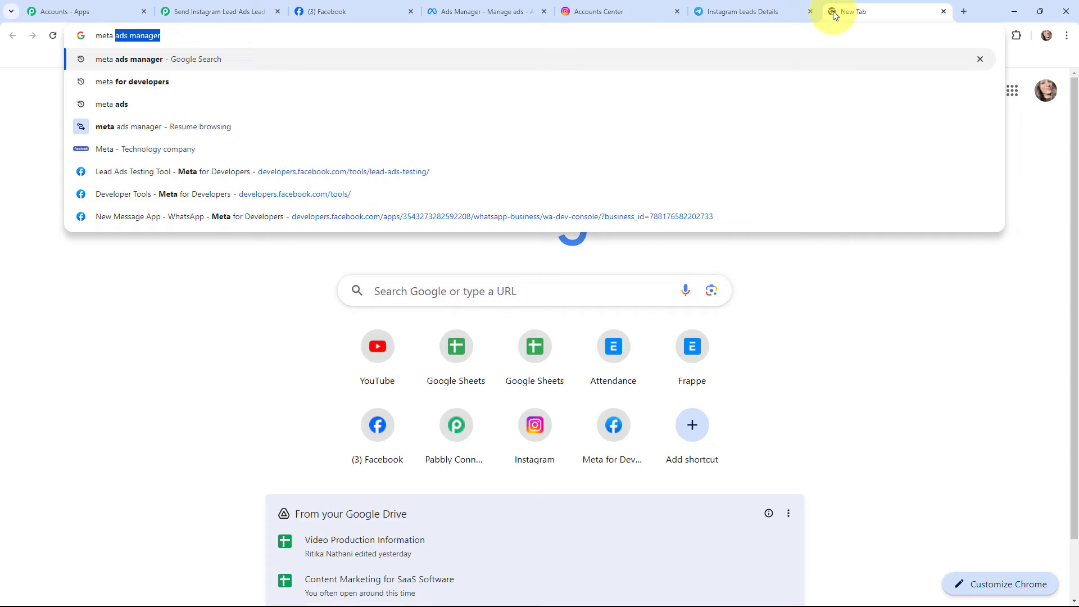
key(Return)
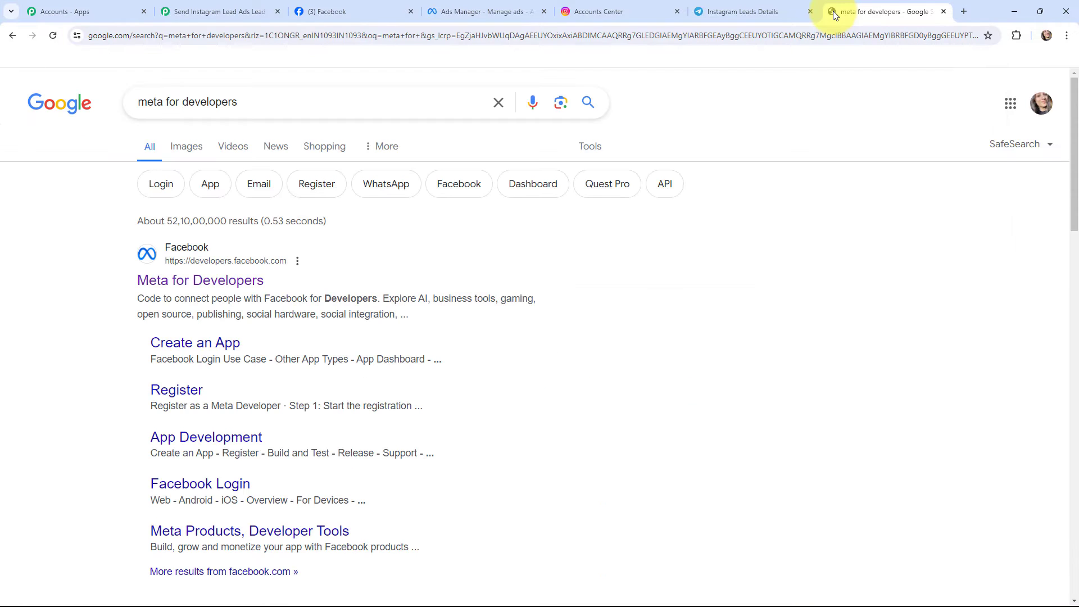
click(242, 281)
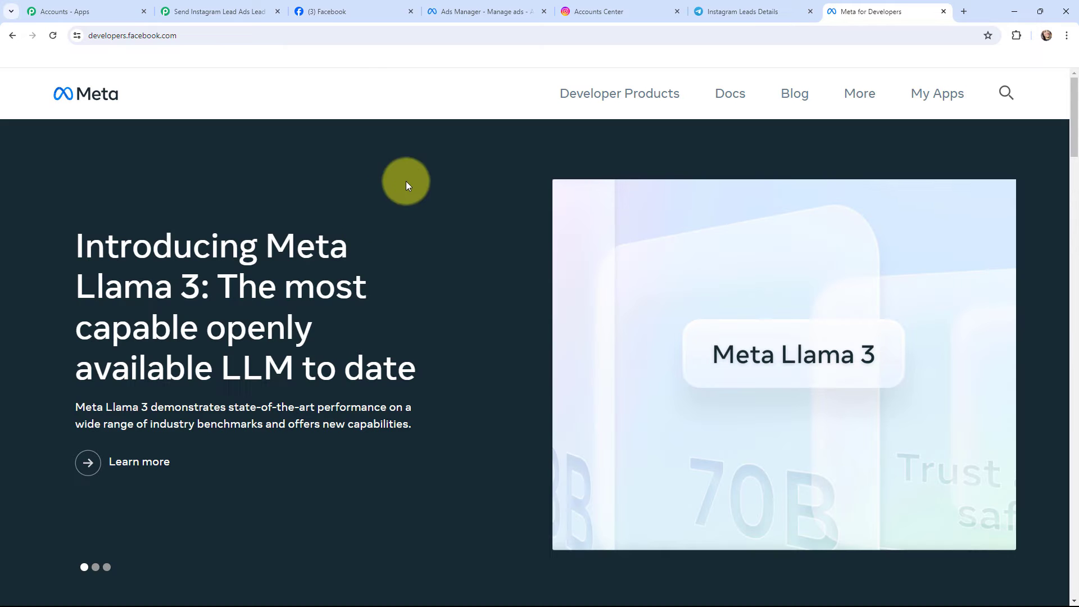
Step: Go to the developer tools of Meta for Developers and open the Lead Ads RTU Debug Tool
click(860, 94)
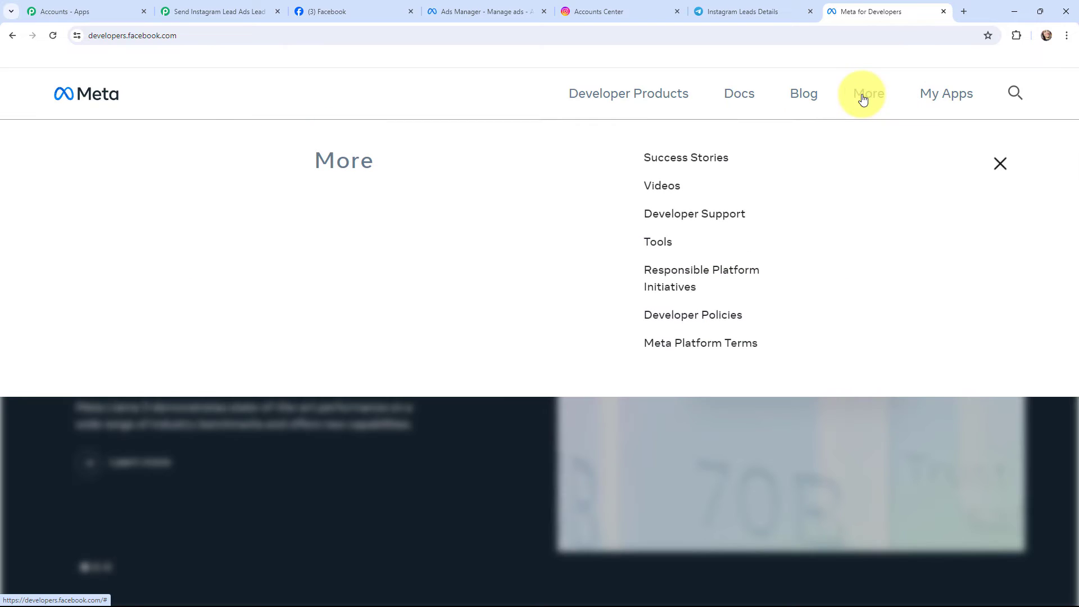
click(681, 253)
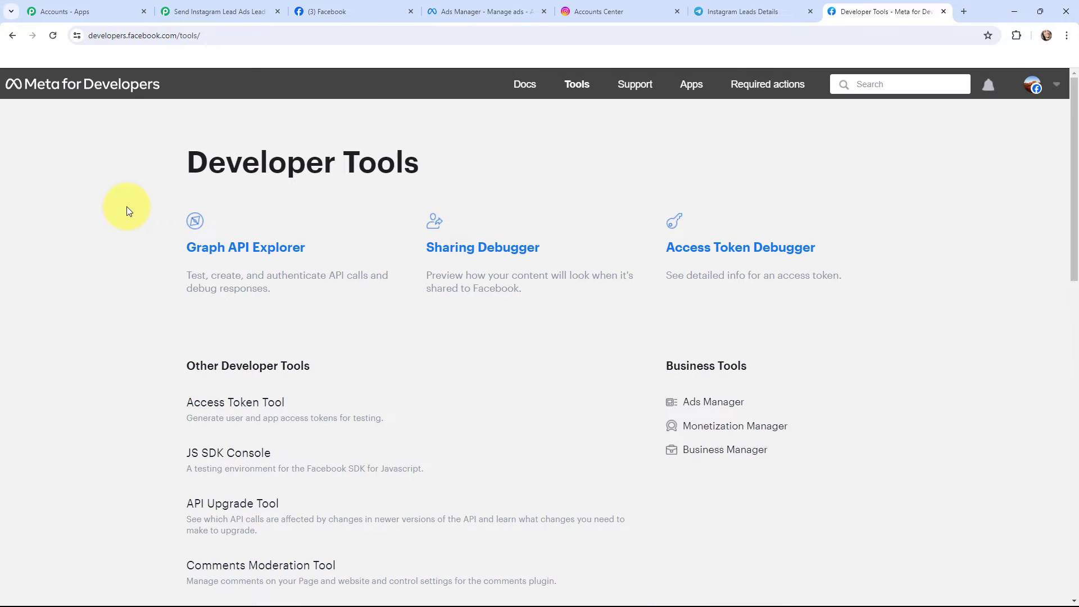
scroll(129, 211, down, 4)
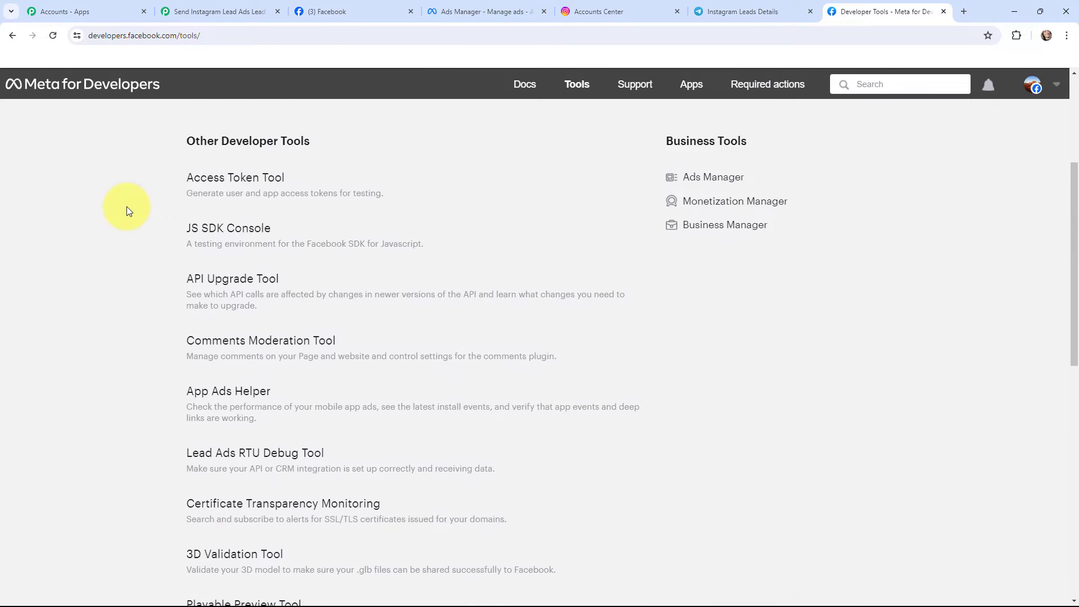
scroll(129, 212, down, 1)
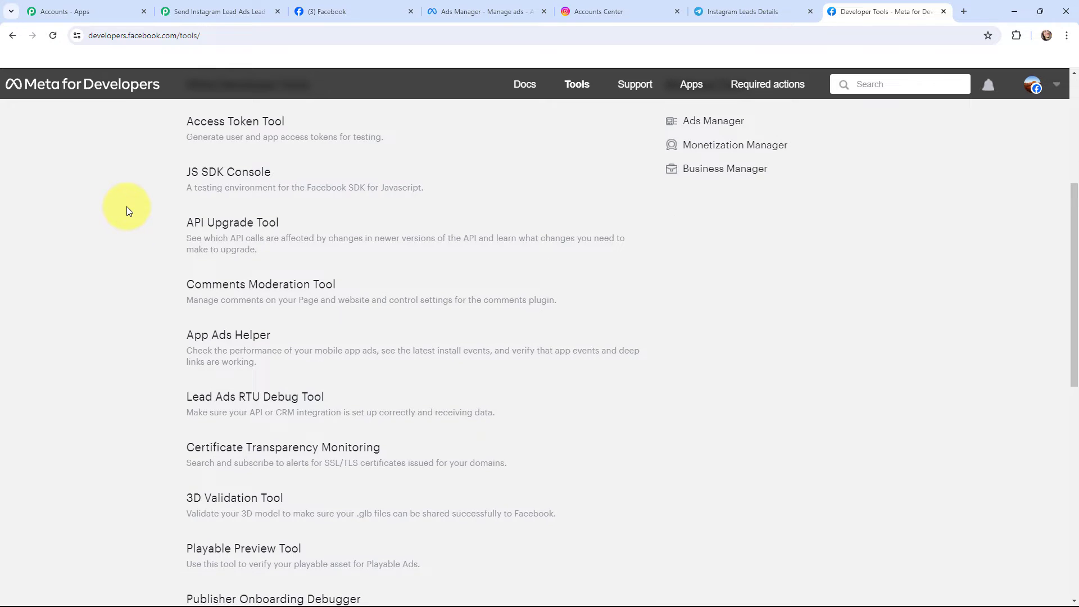
click(252, 399)
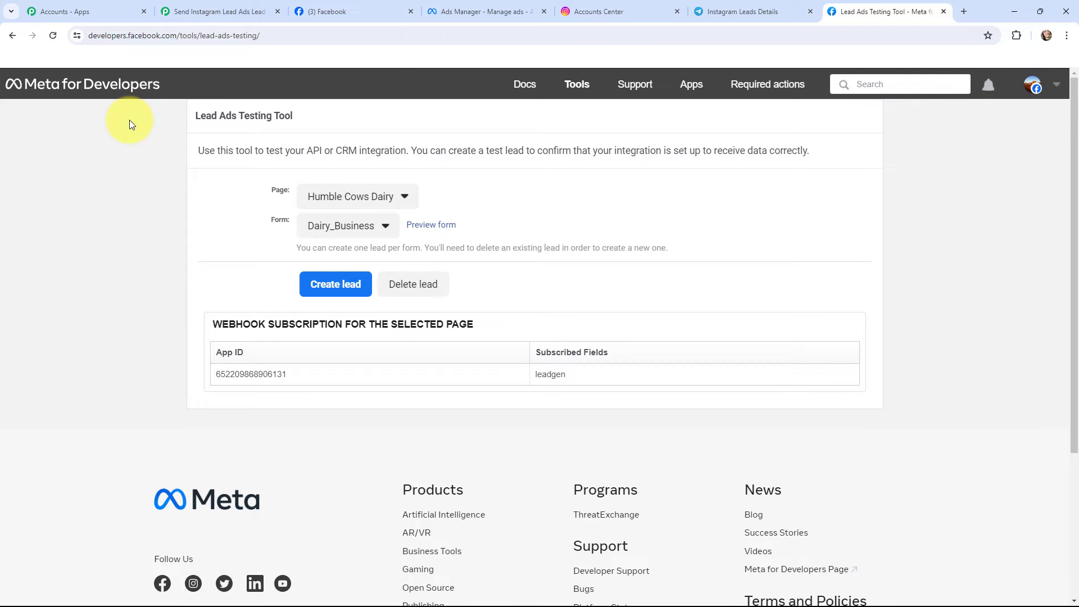
Step: Set the page of the Lead Ads Testing Tool to Peak Performance Physio
click(365, 196)
scroll(377, 300, down, 20)
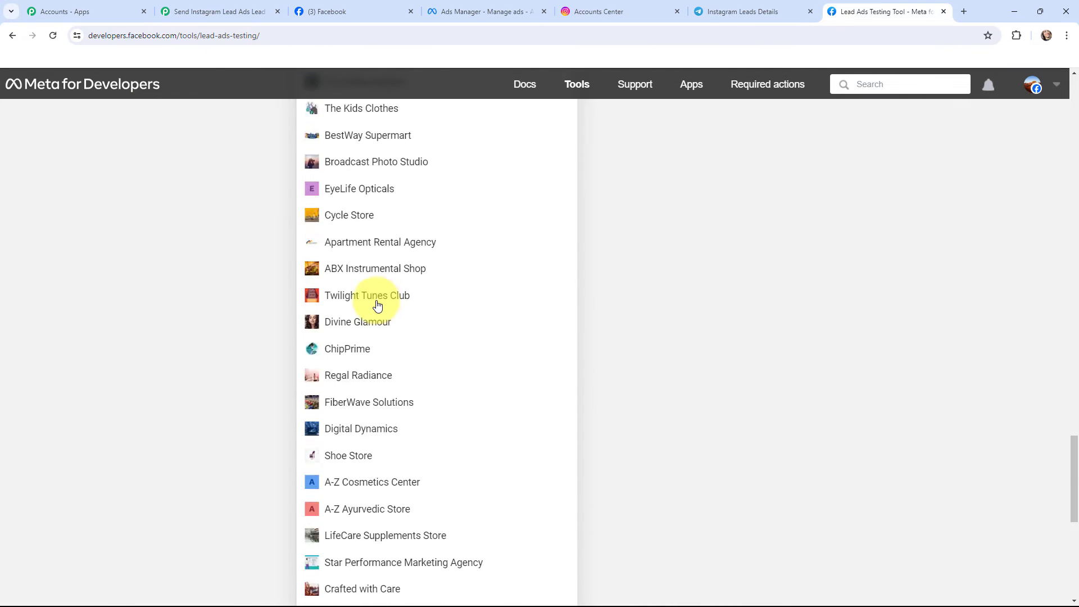
click(307, 585)
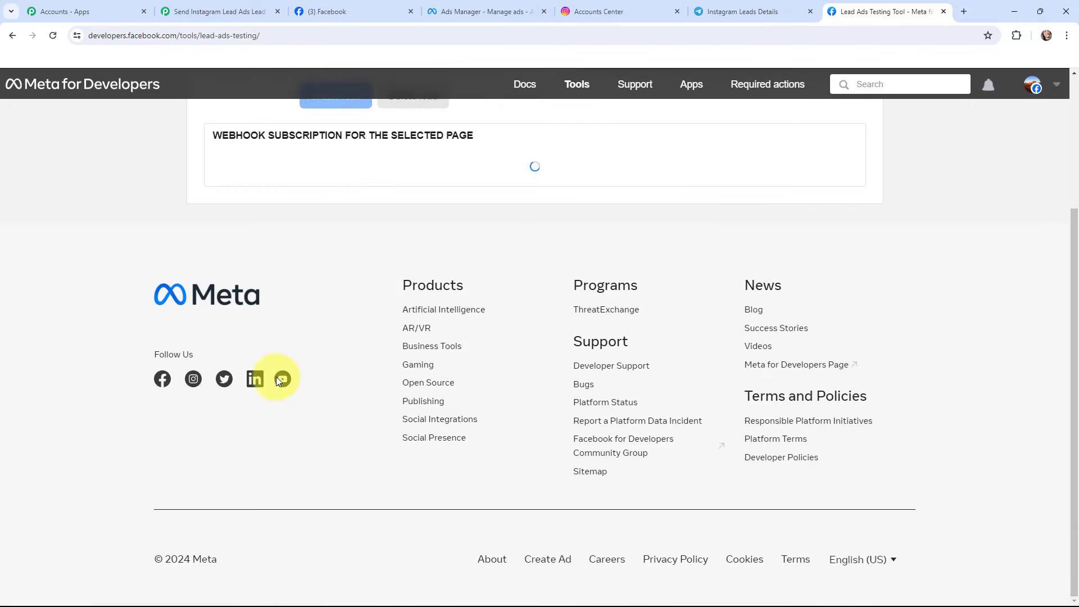
scroll(275, 346, up, 2)
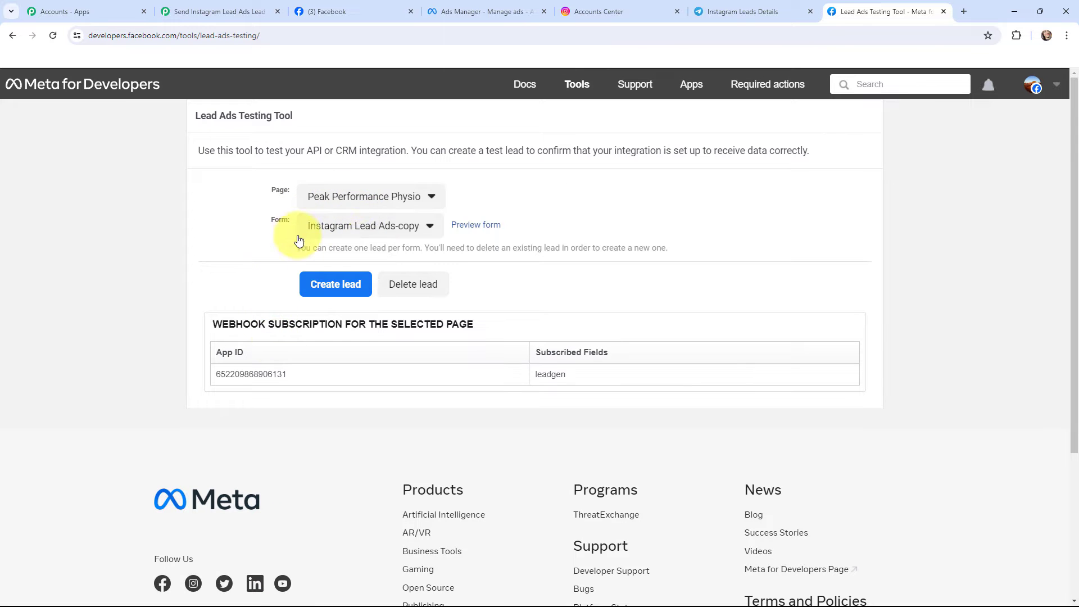
Step: Open the preview of the Instagram Lead Ads-copy form and fill in the sample lead's contact and address details
click(476, 226)
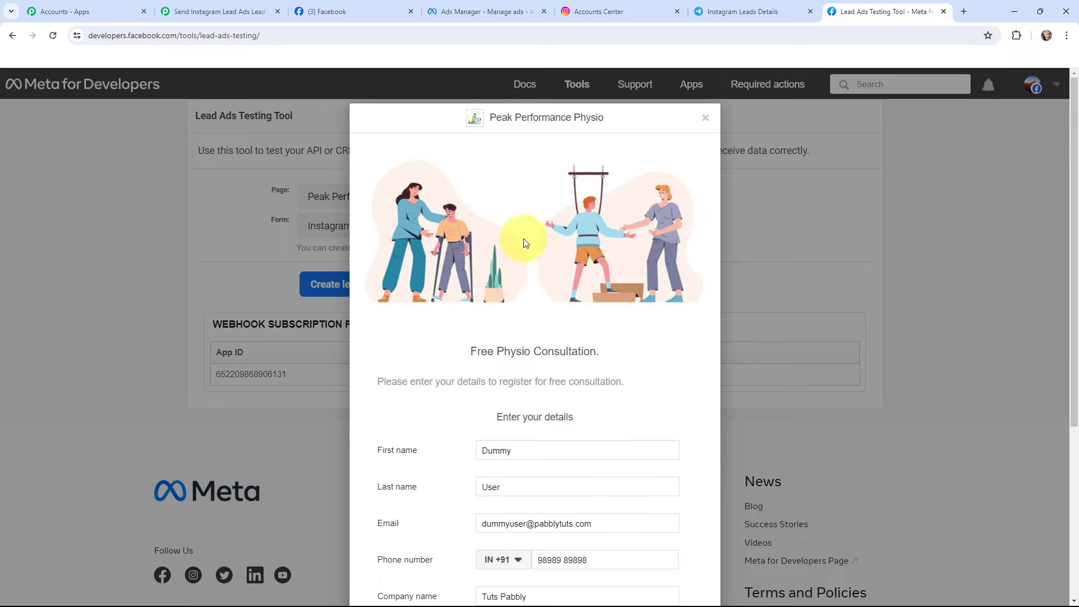
scroll(444, 224, down, 4)
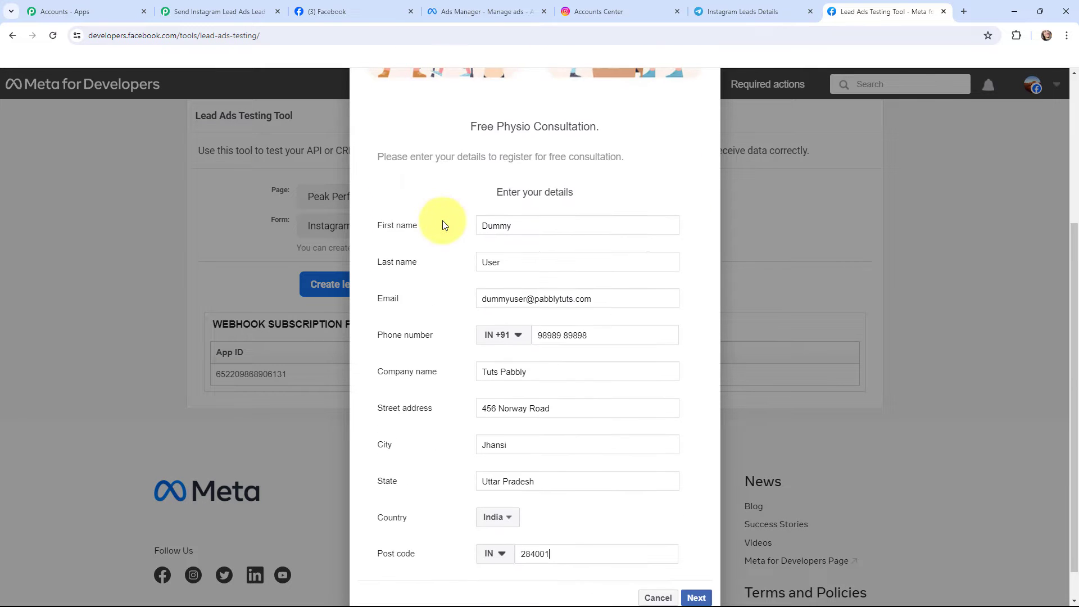
scroll(443, 220, down, 1)
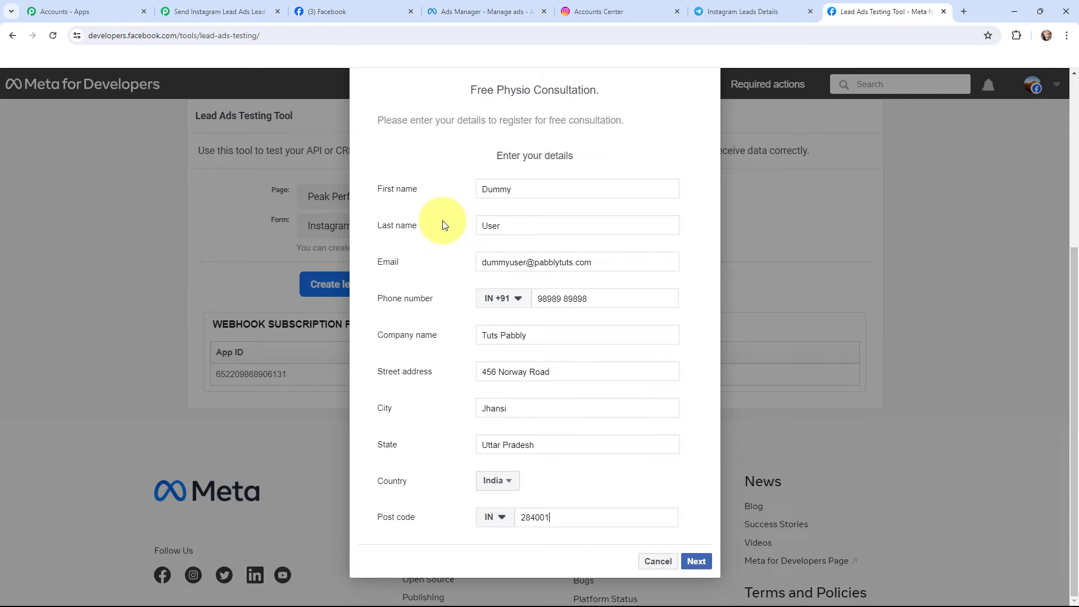
Step: Return to the Pabbly Connect workflow and save the Instagram Lead Ads trigger with a test request for the Instagram Lead Ads-copy form
click(190, 1)
scroll(183, 239, down, 2)
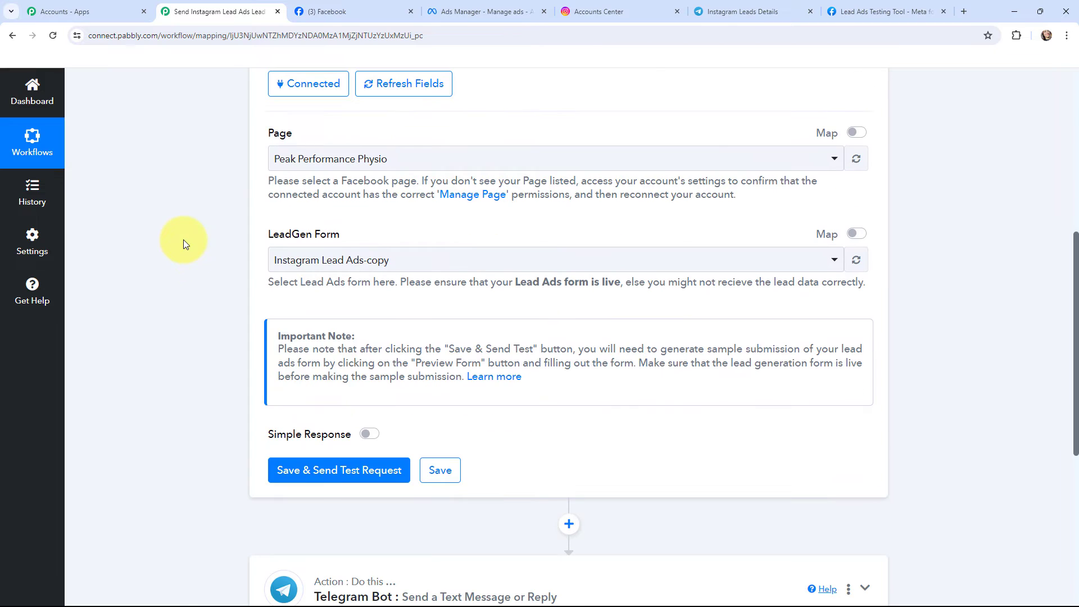
click(332, 475)
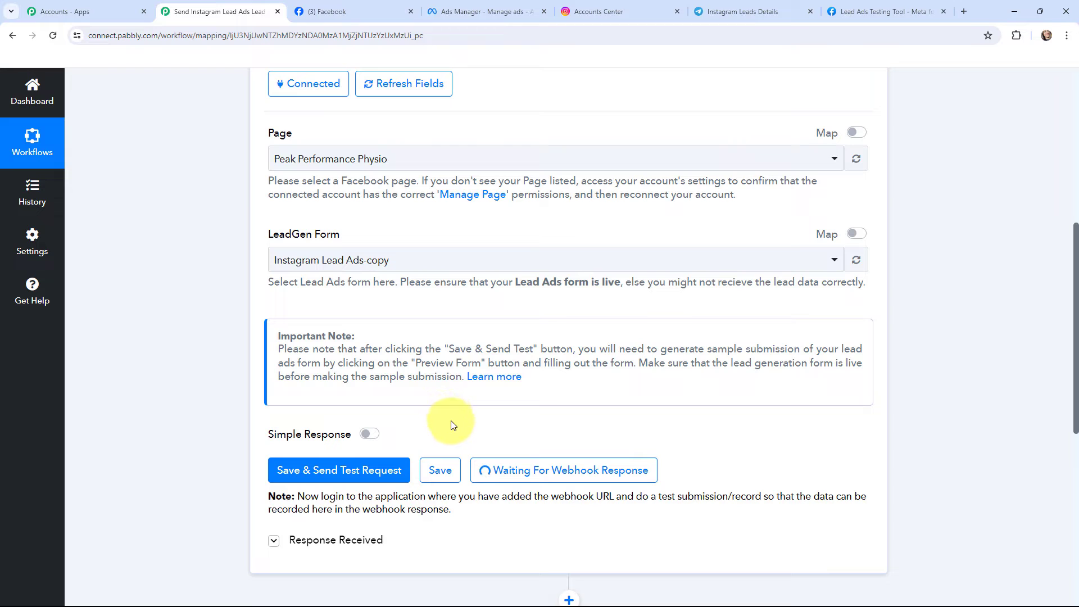
Step: Return to the Lead Ads Testing Tool, submit the filled-in sample lead, and close the form preview
click(860, 10)
click(689, 561)
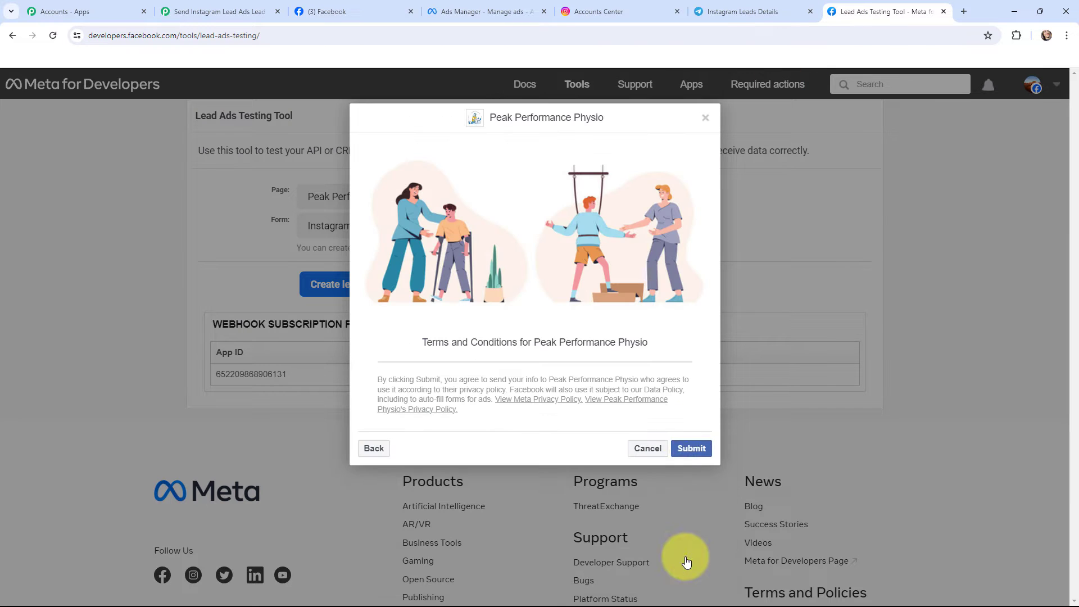
click(689, 450)
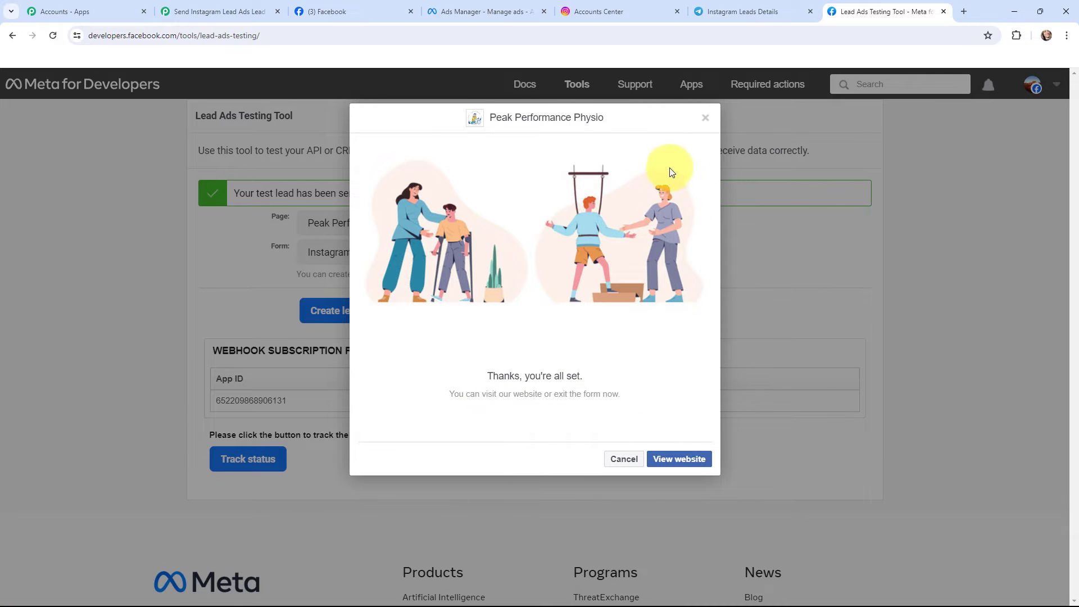
click(704, 117)
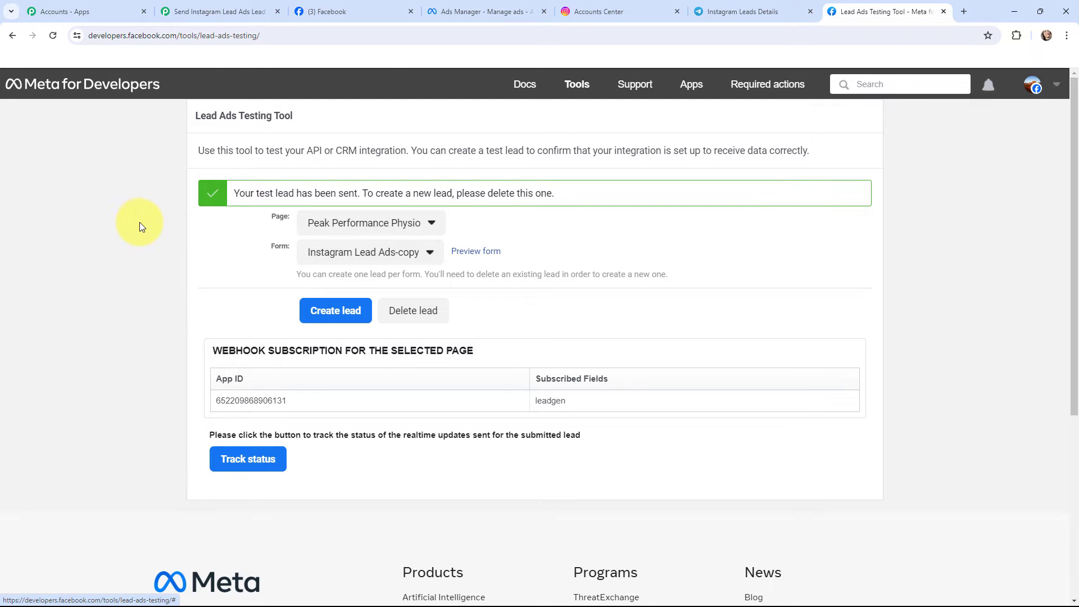
Step: Return to the Pabbly Connect workflow and examine the trigger's captured lead fields and its Instant setting
click(185, 11)
scroll(540, 208, down, 1)
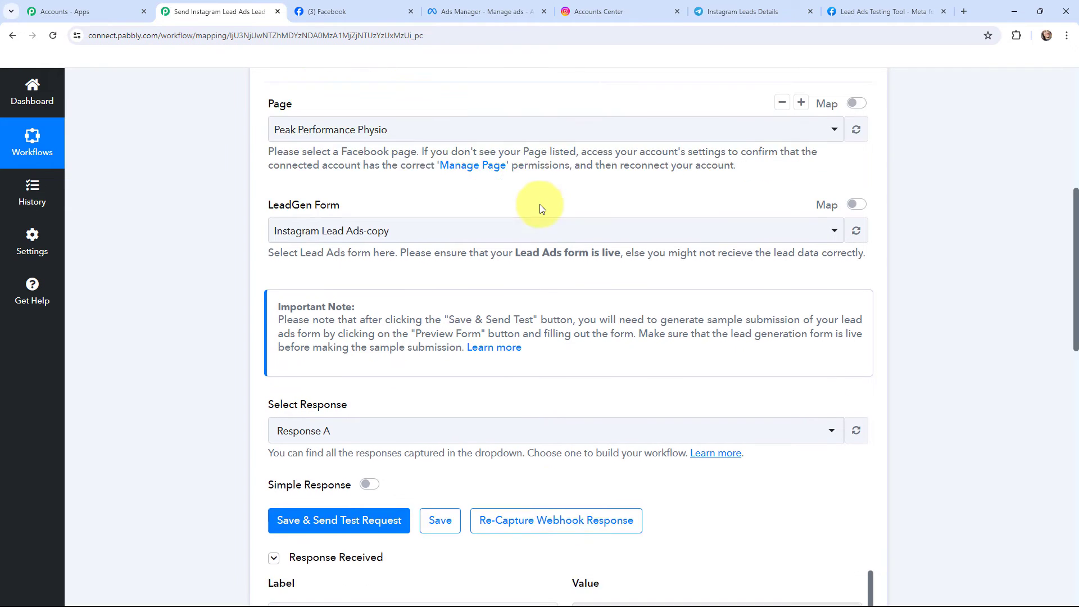
scroll(539, 208, down, 7)
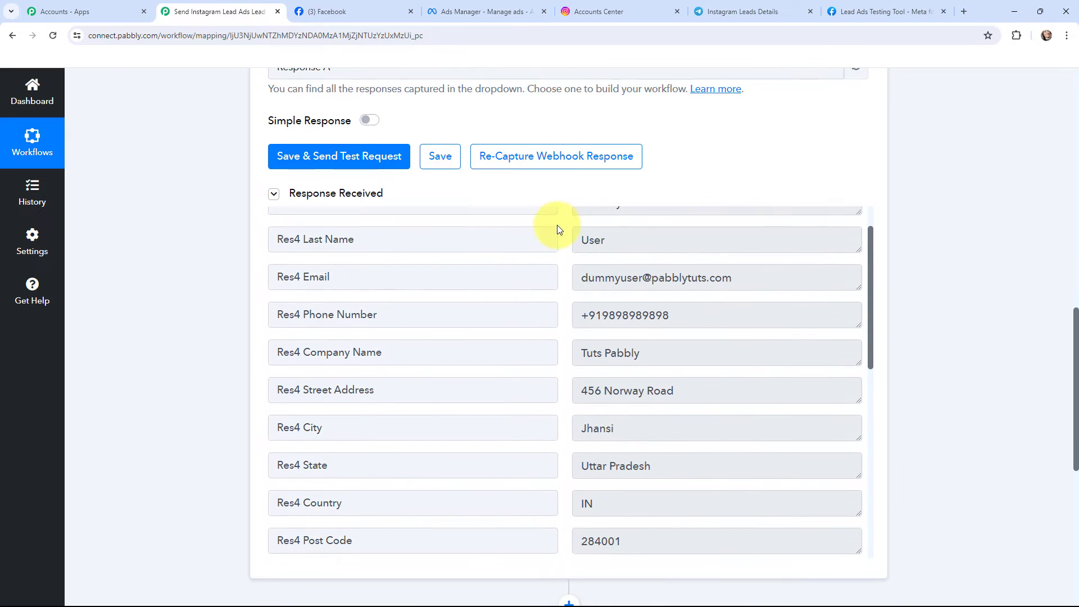
scroll(559, 231, up, 1)
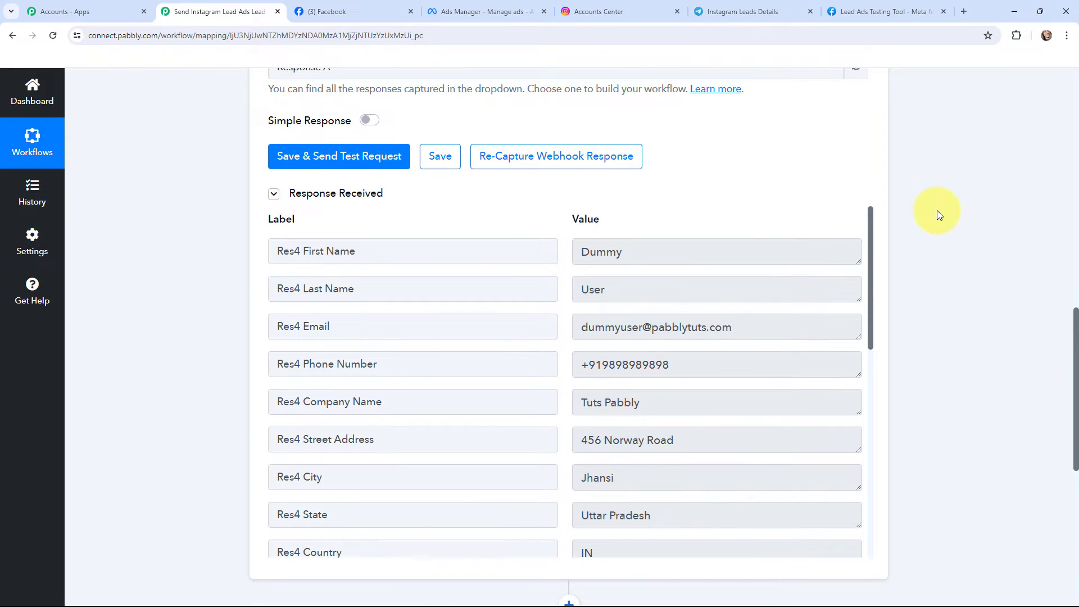
scroll(938, 214, down, 2)
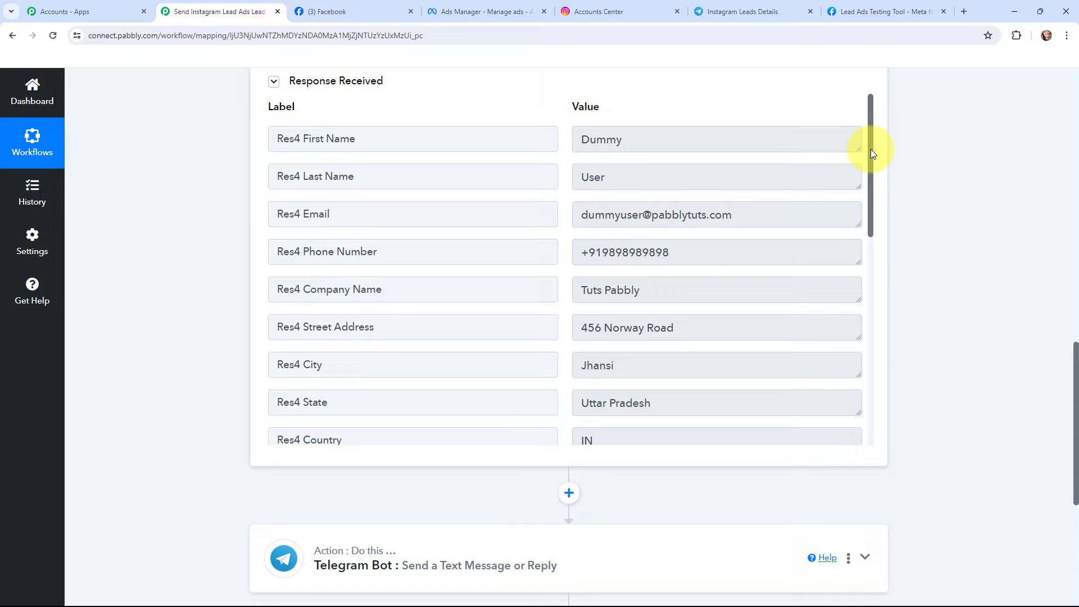
mouse_move(871, 150)
mouse_down()
mouse_move(866, 246)
mouse_move(858, 159)
mouse_move(873, 150)
mouse_up()
scroll(927, 252, up, 1)
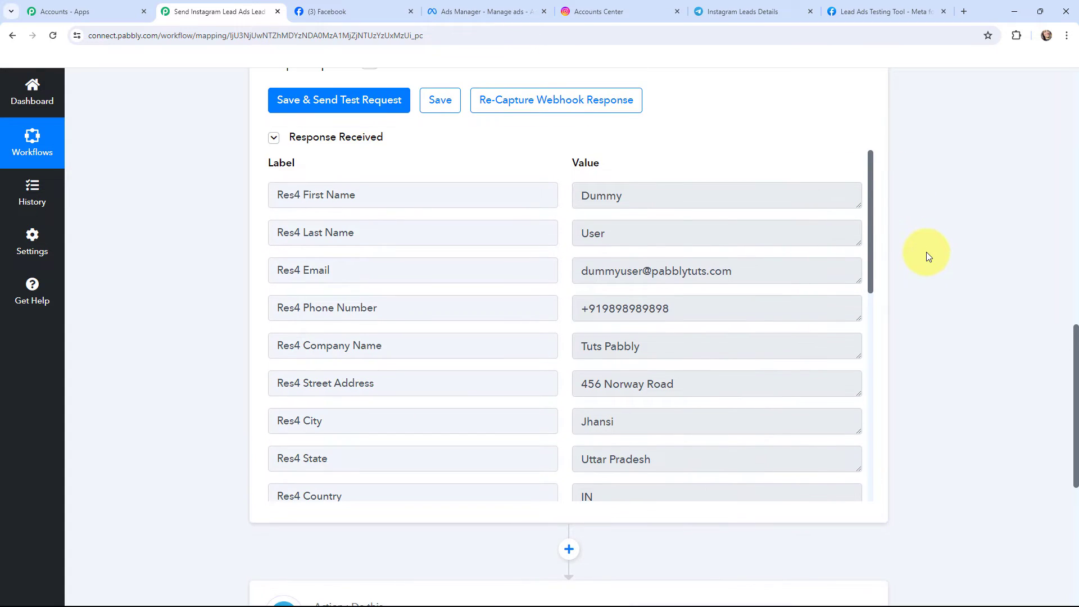
scroll(927, 252, up, 12)
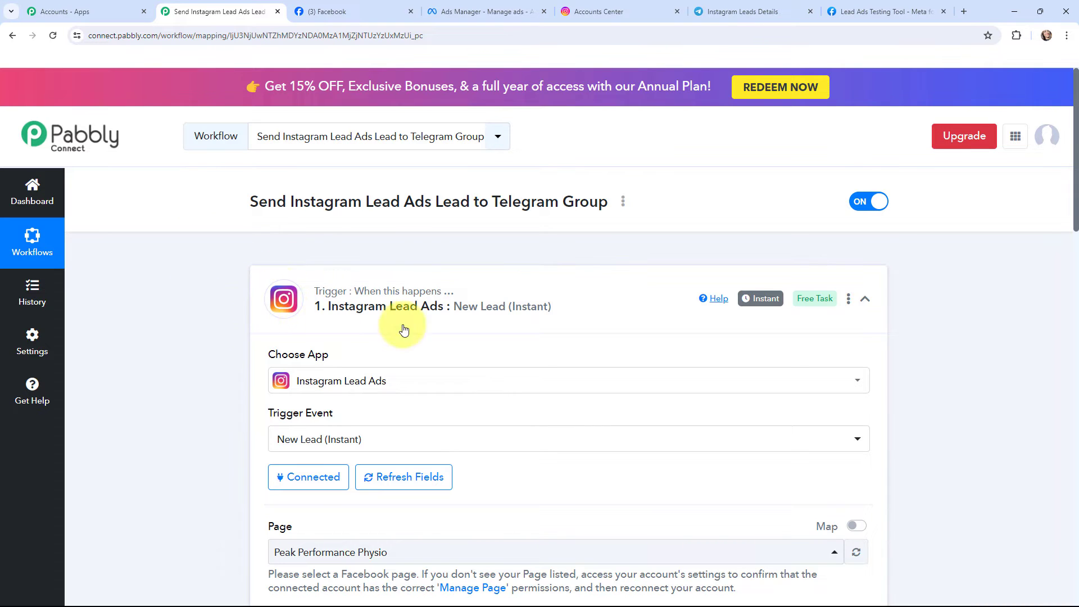
mouse_move(757, 302)
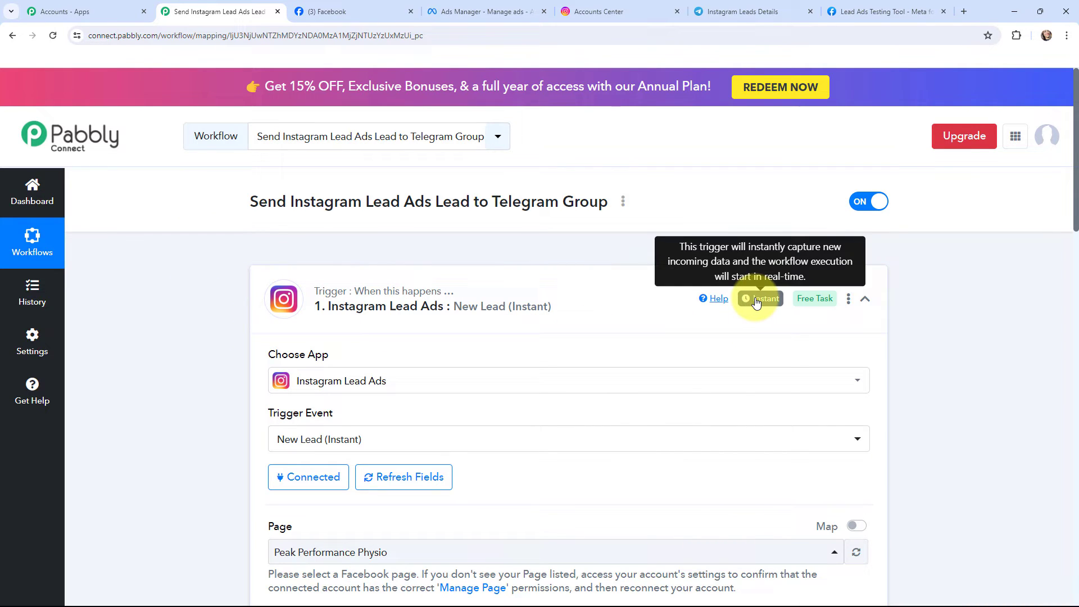
Step: Collapse the trigger, expand the Telegram Bot action, and start adding a new connection, reading the instructions for obtaining a token
click(269, 292)
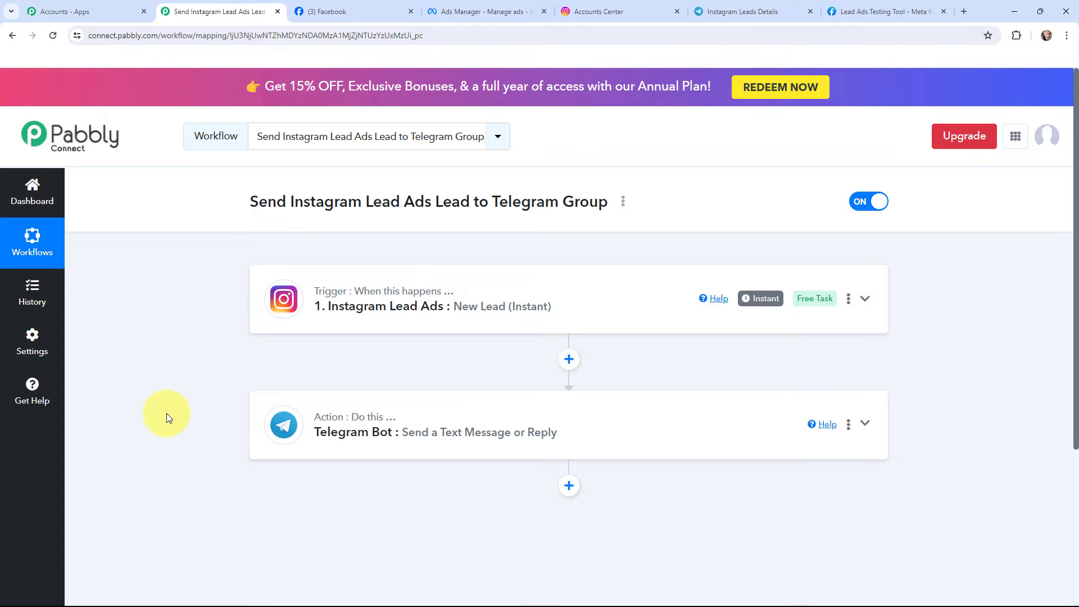
click(282, 424)
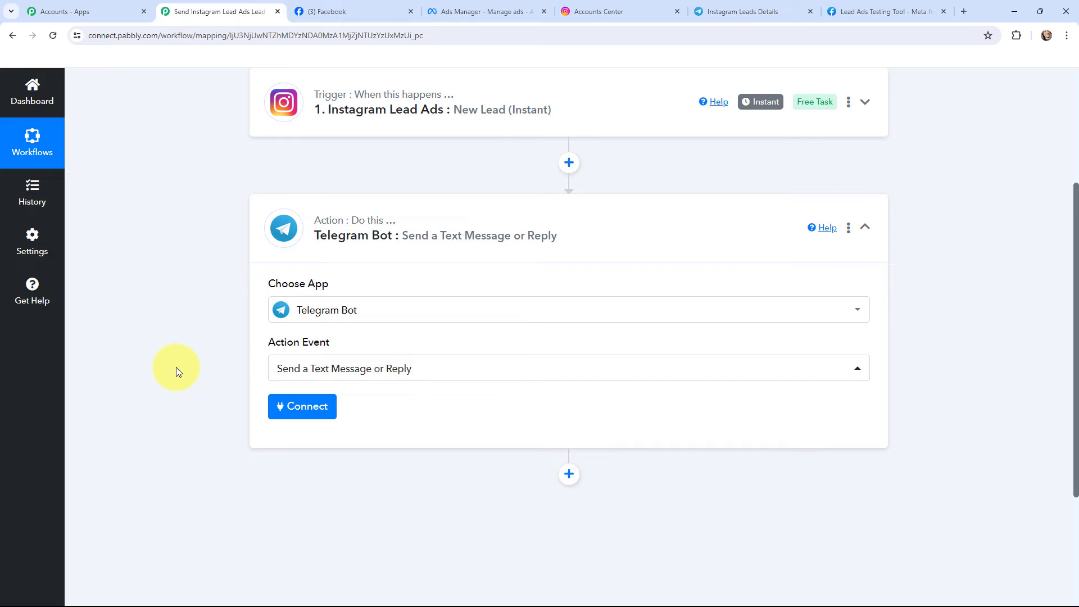
click(303, 406)
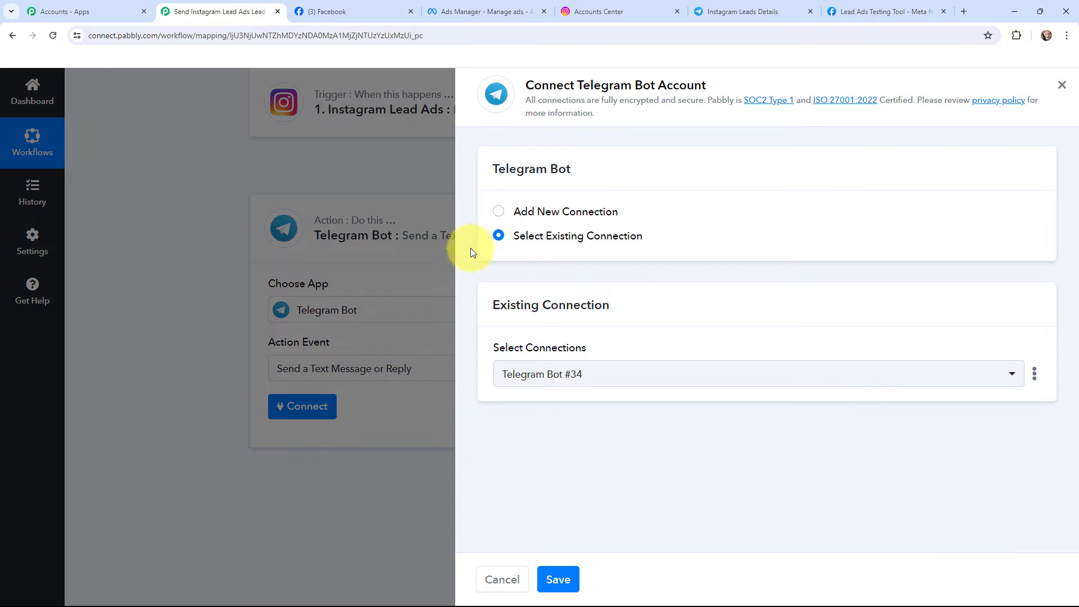
click(499, 212)
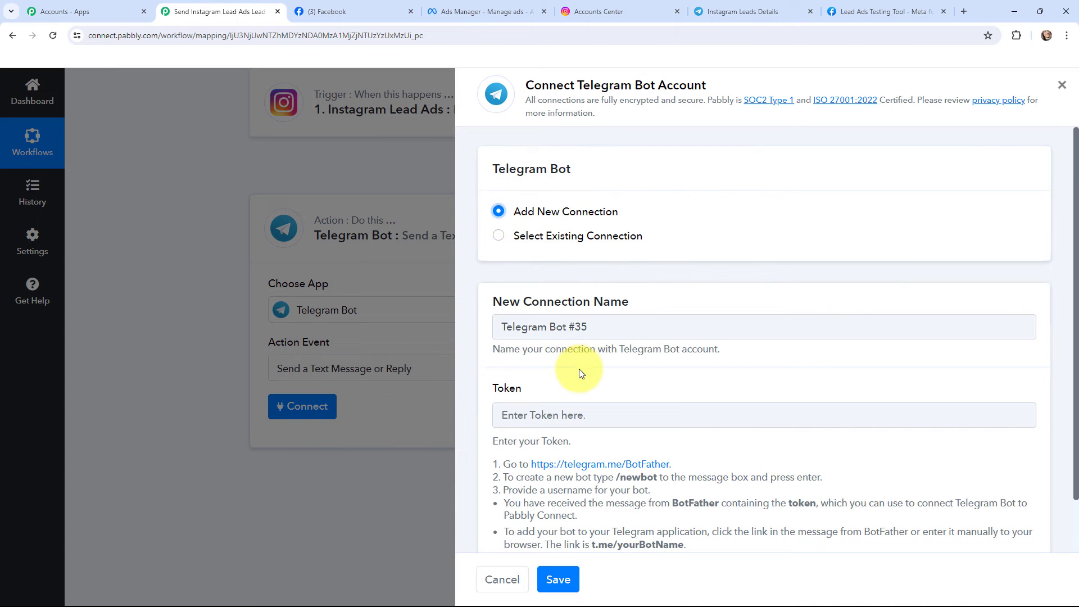
scroll(579, 369, down, 1)
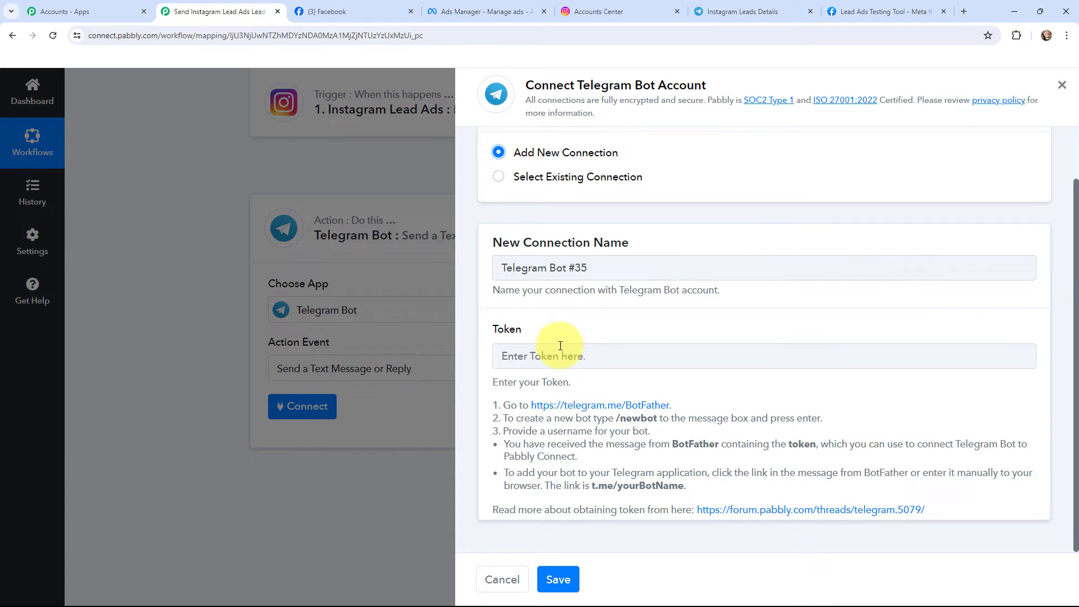
drag(504, 405, 938, 497)
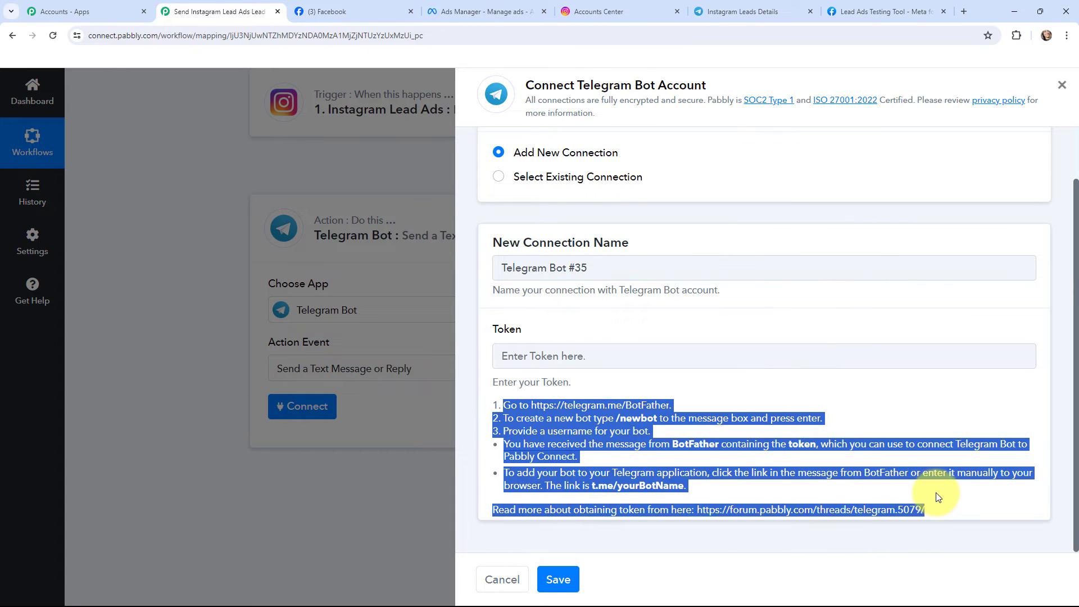
click(683, 393)
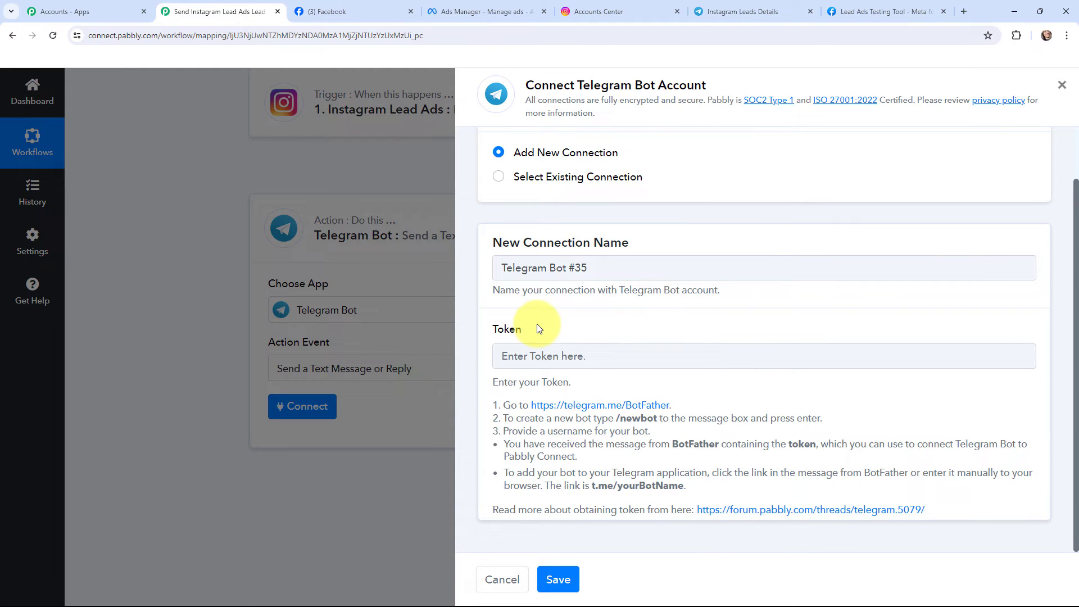
Step: Switch to Telegram and request a new bot named newbotinsta in the BotFather chat with the /newbot command
click(743, 7)
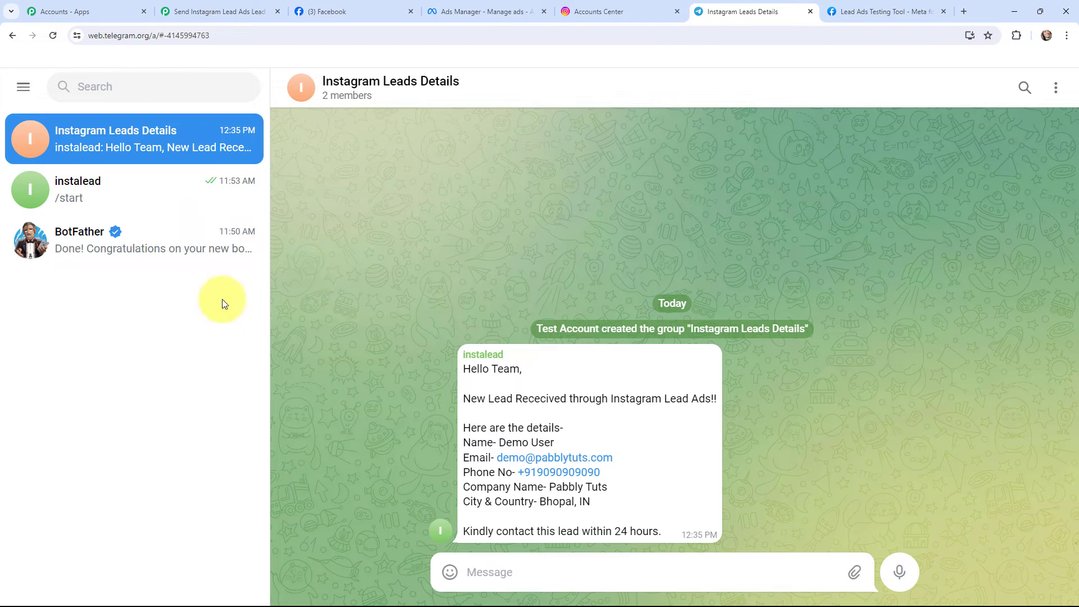
click(131, 249)
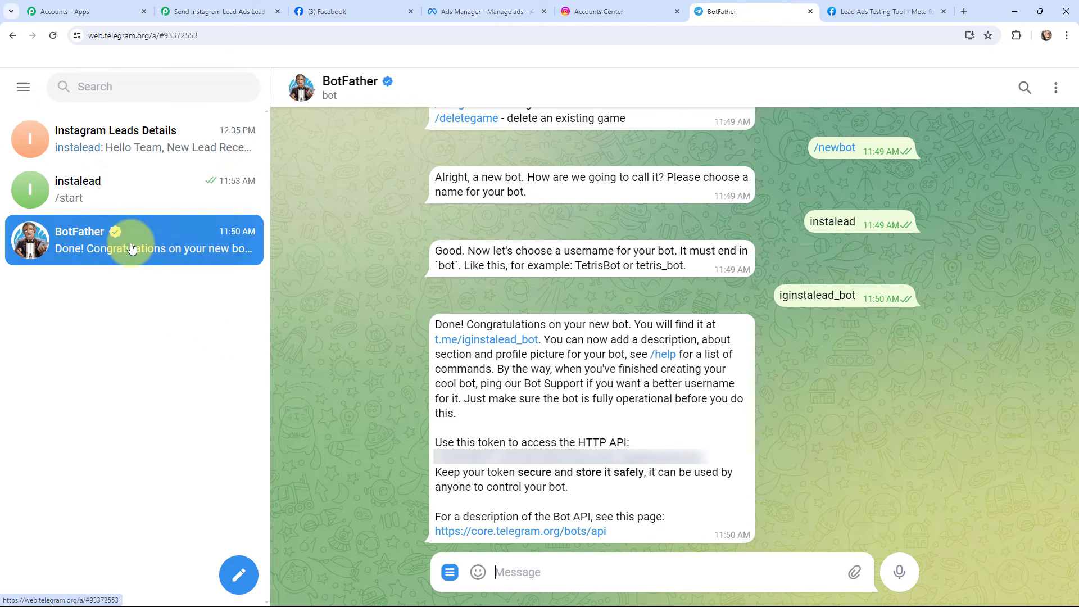
click(538, 578)
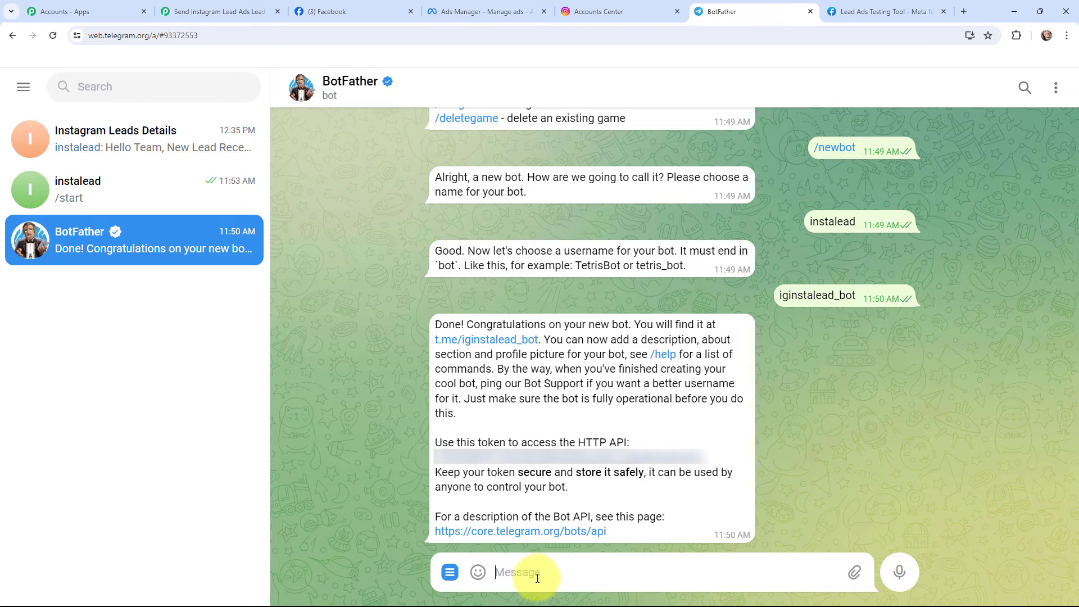
text(/new)
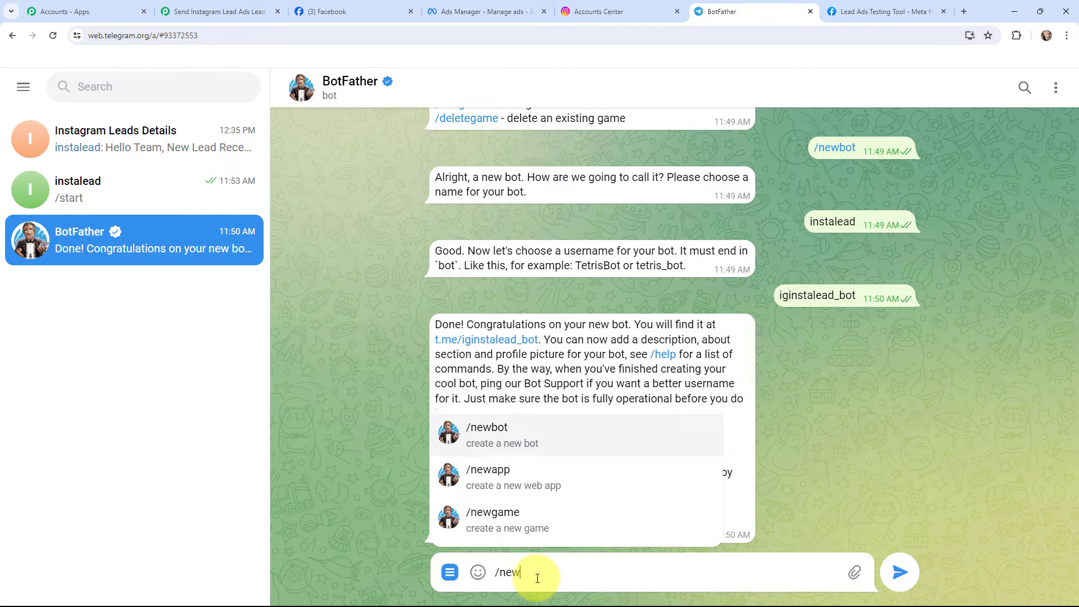
click(517, 432)
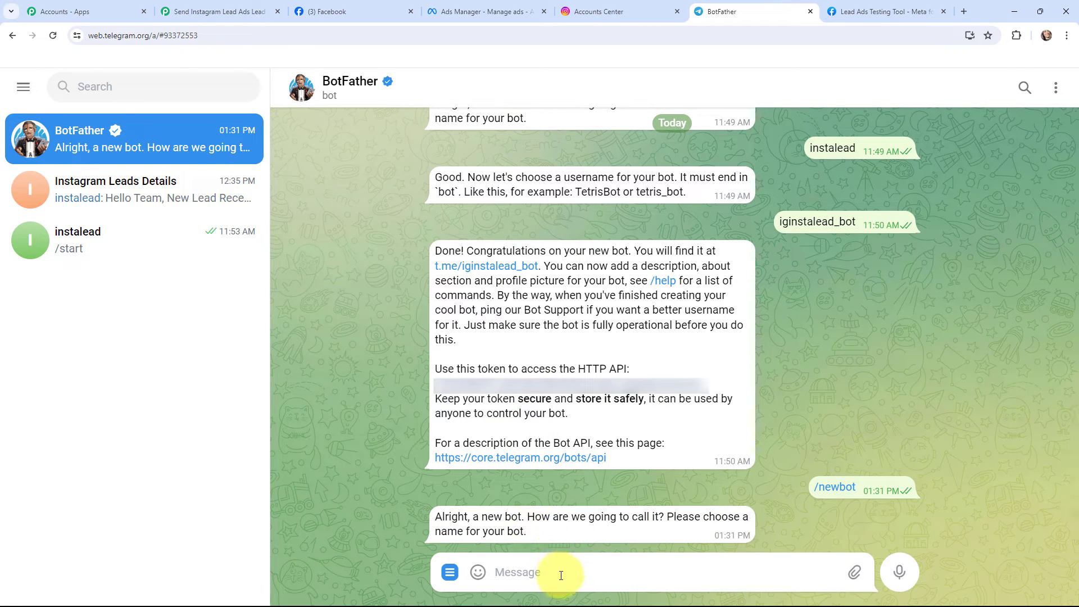
text(newbotinsta)
click(899, 572)
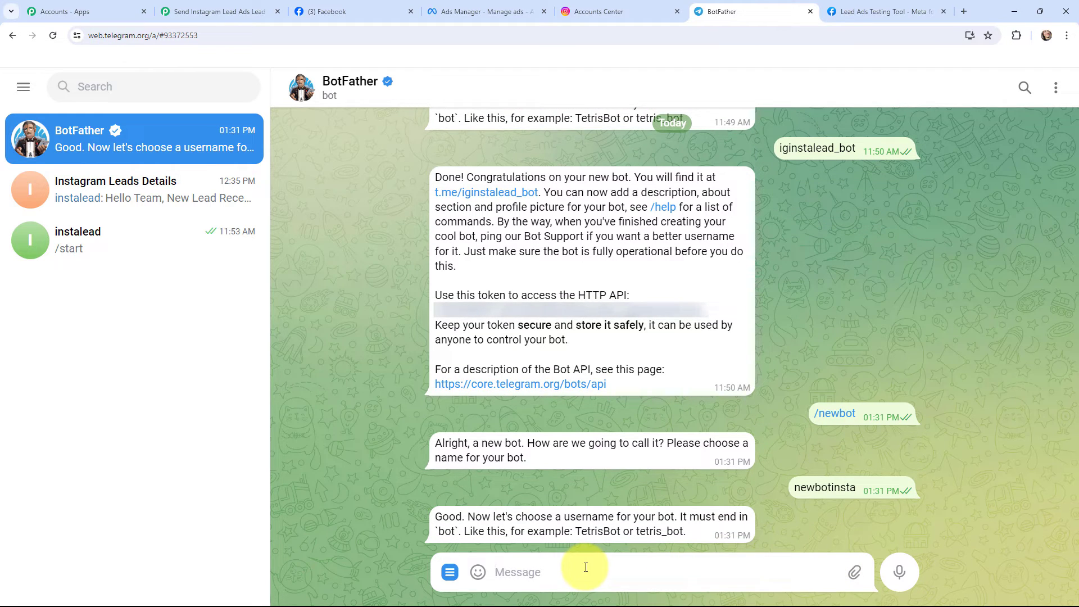
Step: Give the new bot the username newwbotinsta_bot, then open its chat from the BotFather reply and start it
text(newwbotinsta)
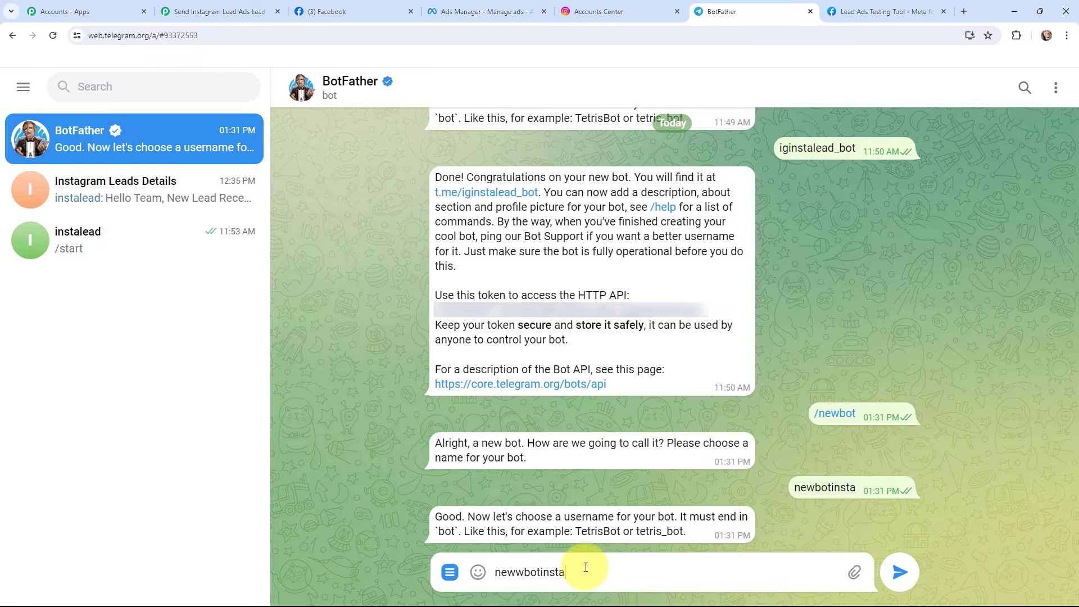
text())
text(_bot)
key(Return)
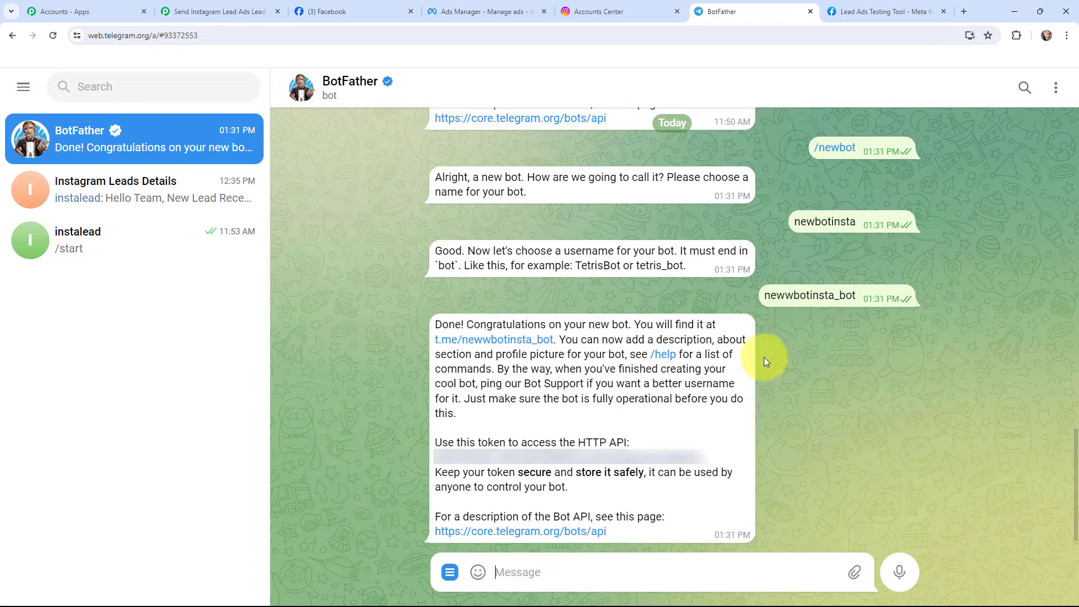
click(518, 342)
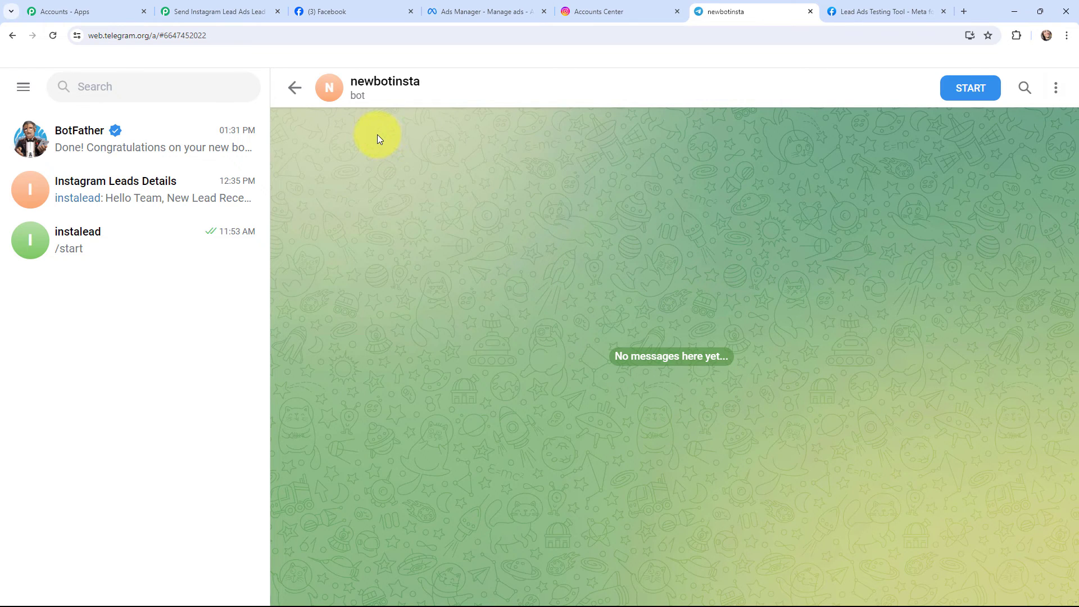
click(971, 90)
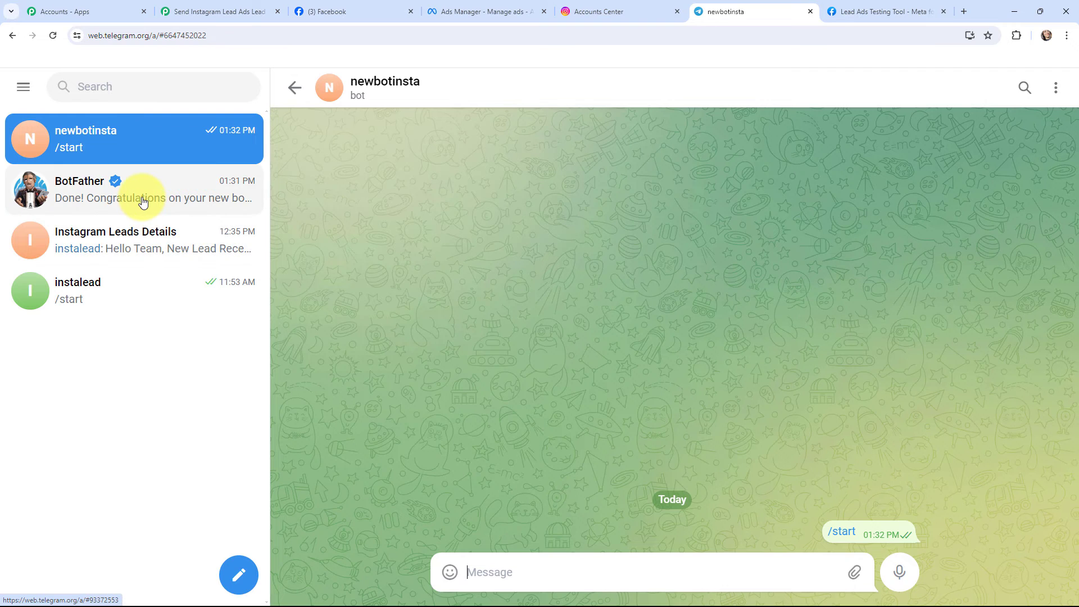
Step: Copy the new bot's API token from the BotFather chat into the Token field of the Pabbly Telegram Bot connection and save it
click(143, 202)
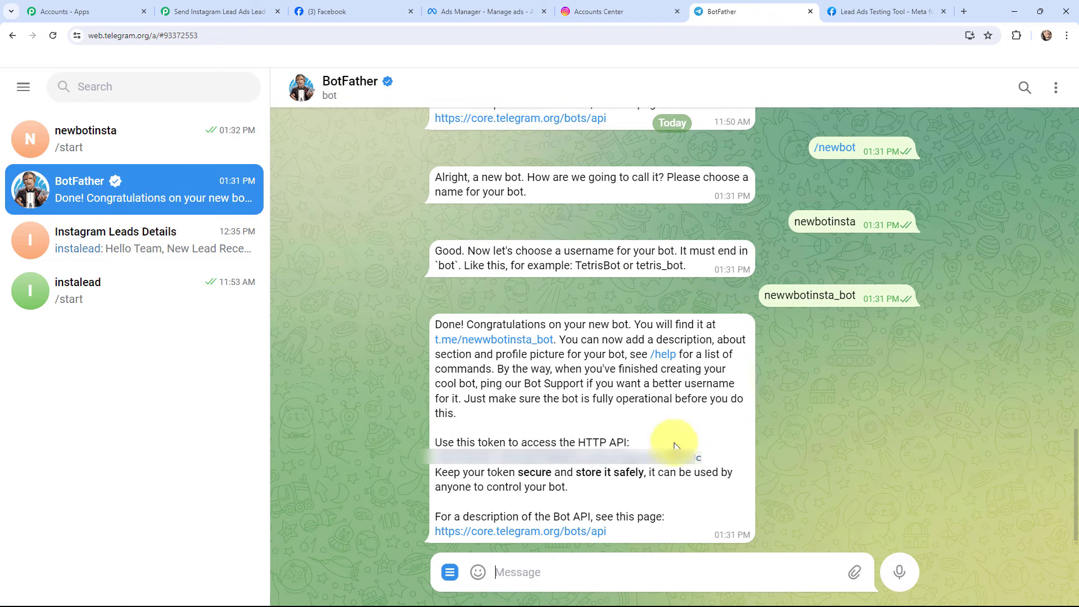
drag(704, 458, 437, 458)
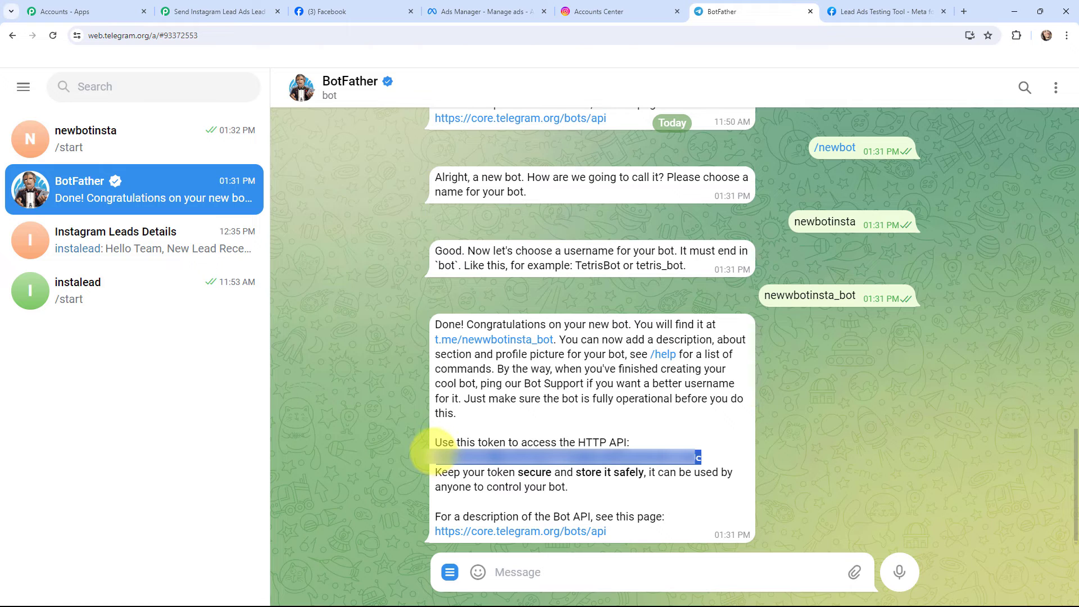
click(225, 11)
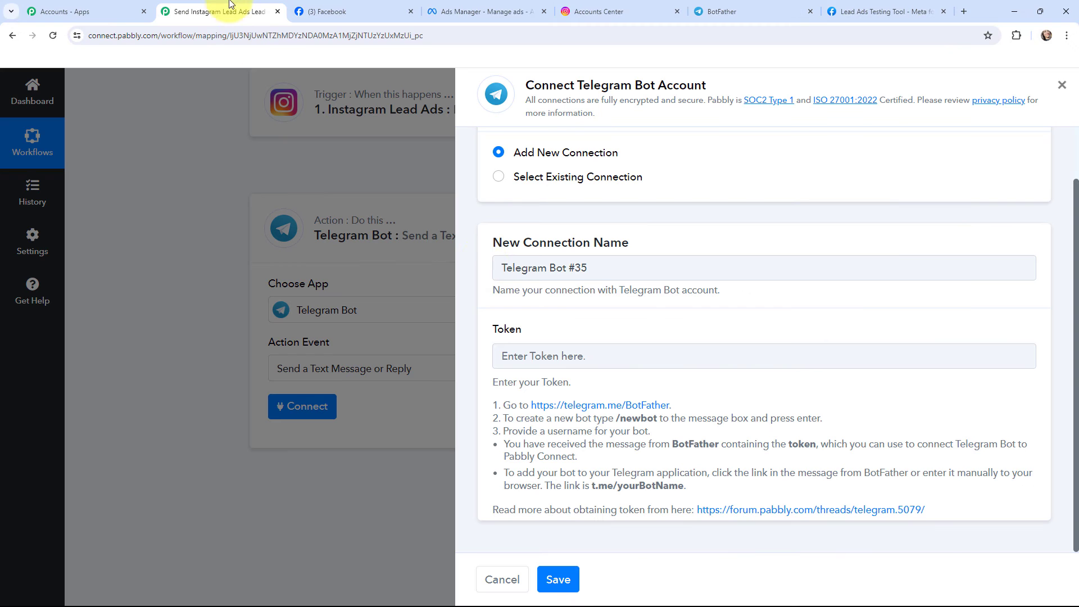
click(549, 353)
key(ctrl+v)
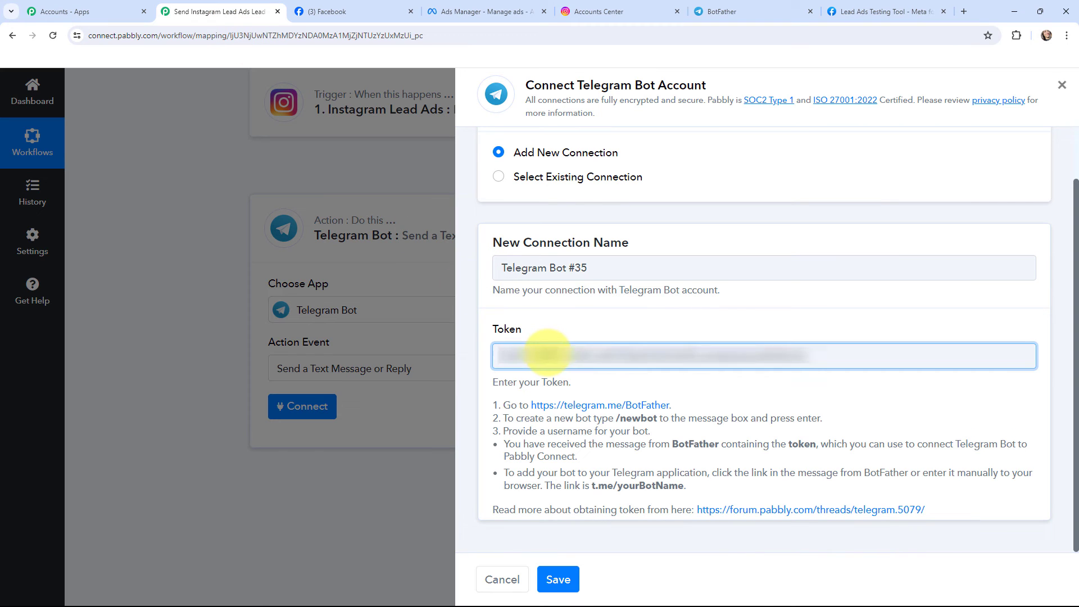
click(525, 393)
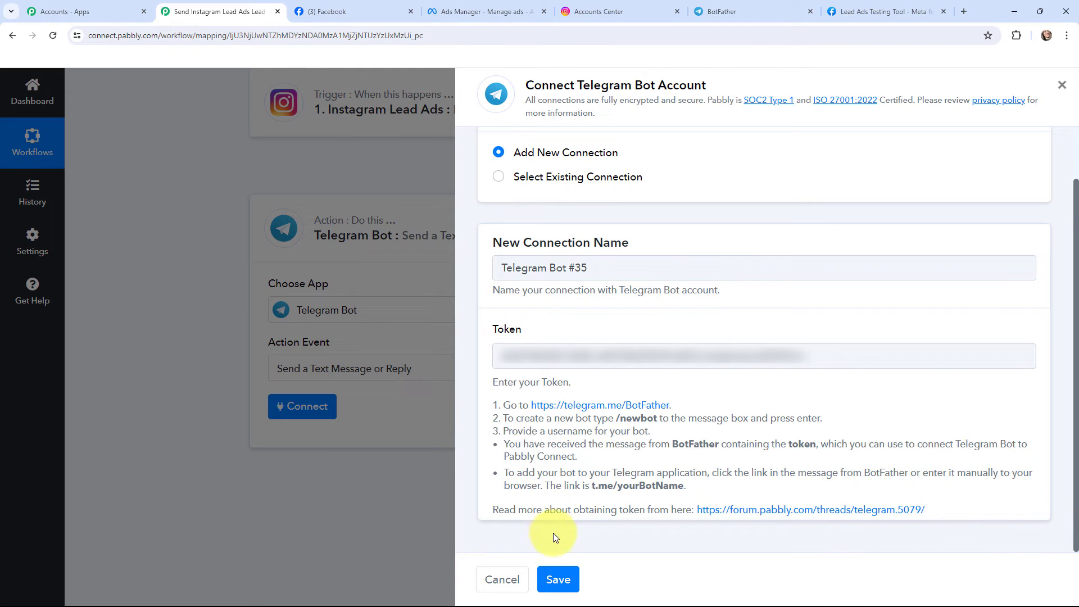
click(555, 574)
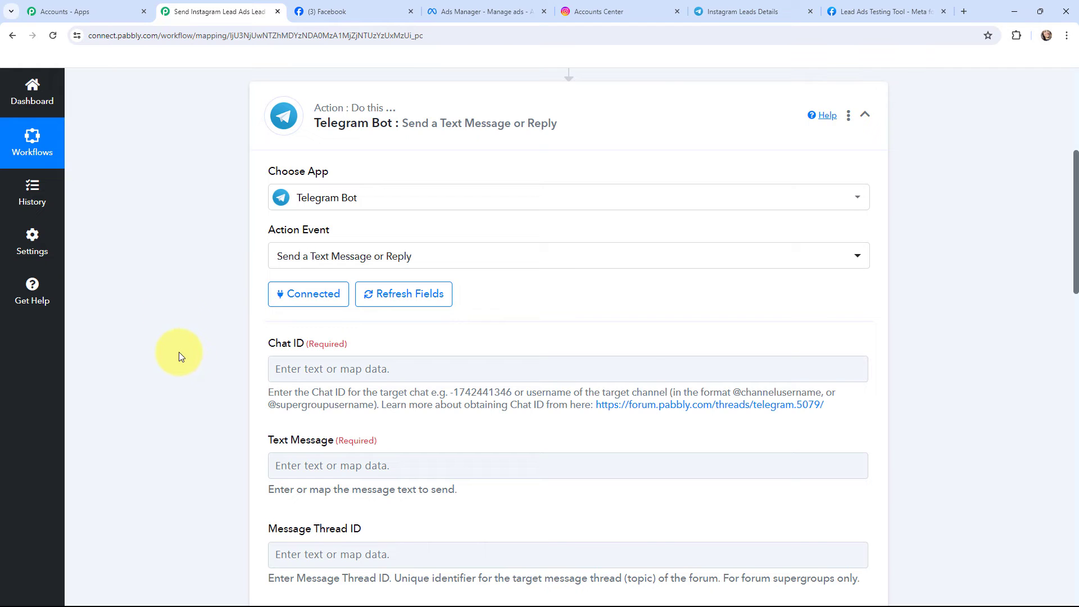
Step: Copy the Instagram Leads Details group's chat ID, including the minus sign, from its Telegram web address into the action's Chat ID
key(ctrl+6)
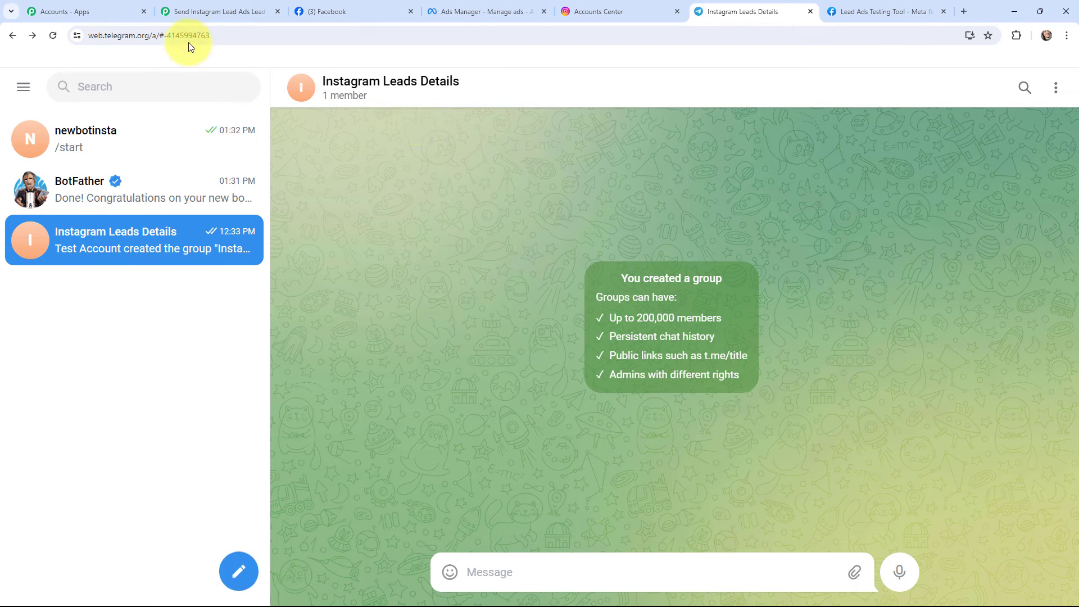
click(244, 35)
click(233, 35)
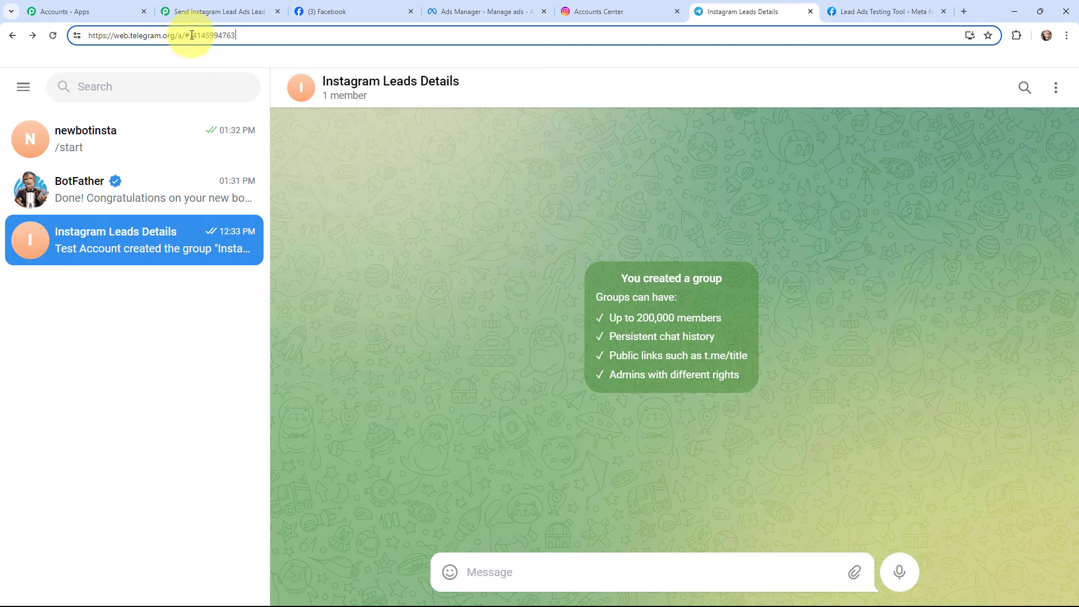
drag(190, 34, 259, 38)
key(ctrl+c)
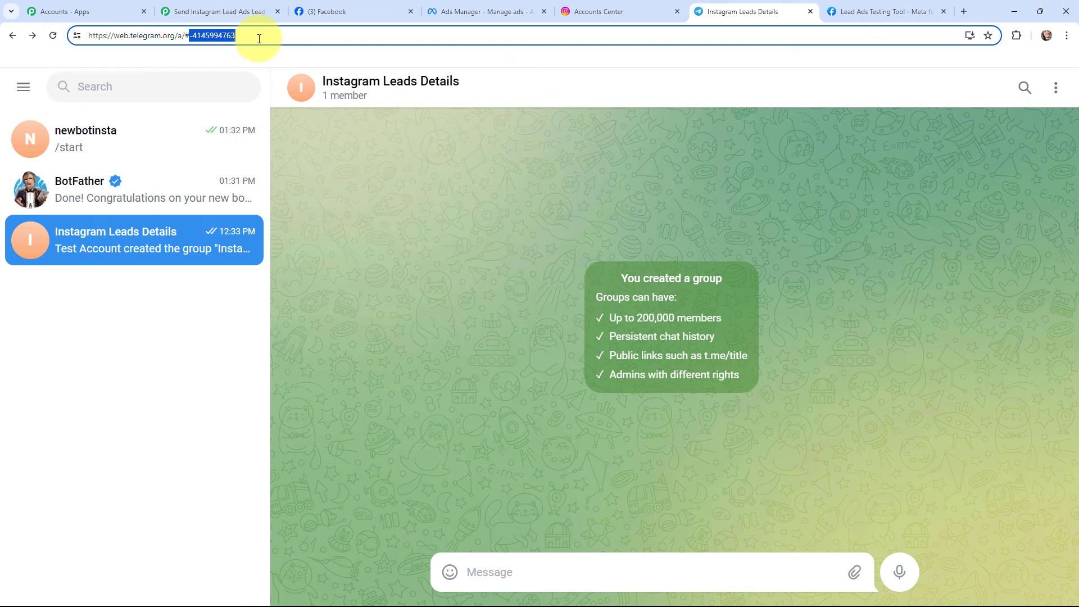
click(202, 11)
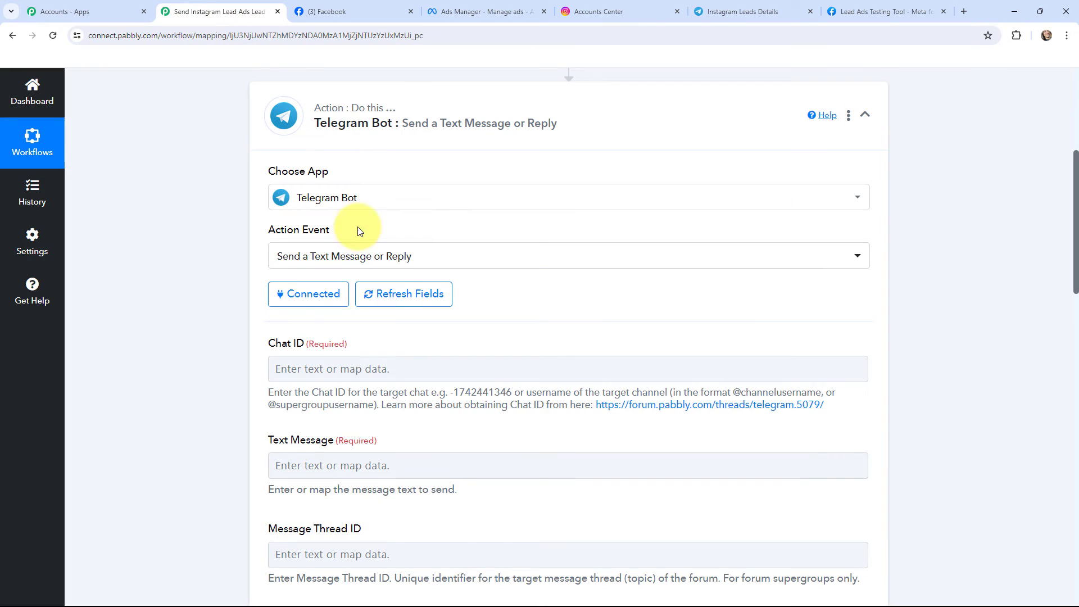
click(374, 371)
key(ctrl+v)
click(229, 378)
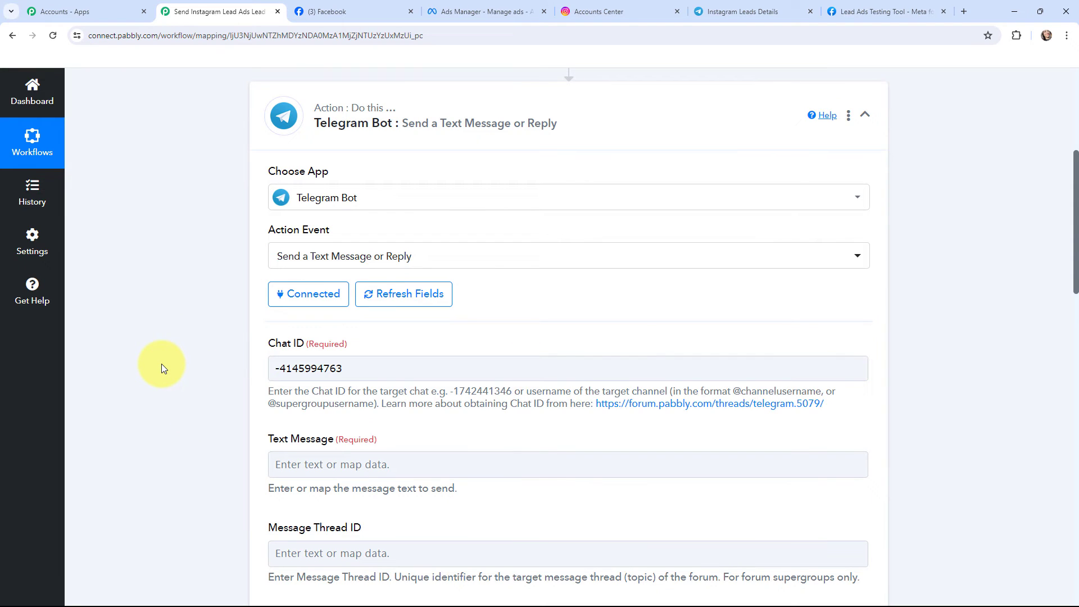
Step: Switch to Telegram and add the newbotinsta bot to the Instagram Leads Details group, making it an admin
click(731, 10)
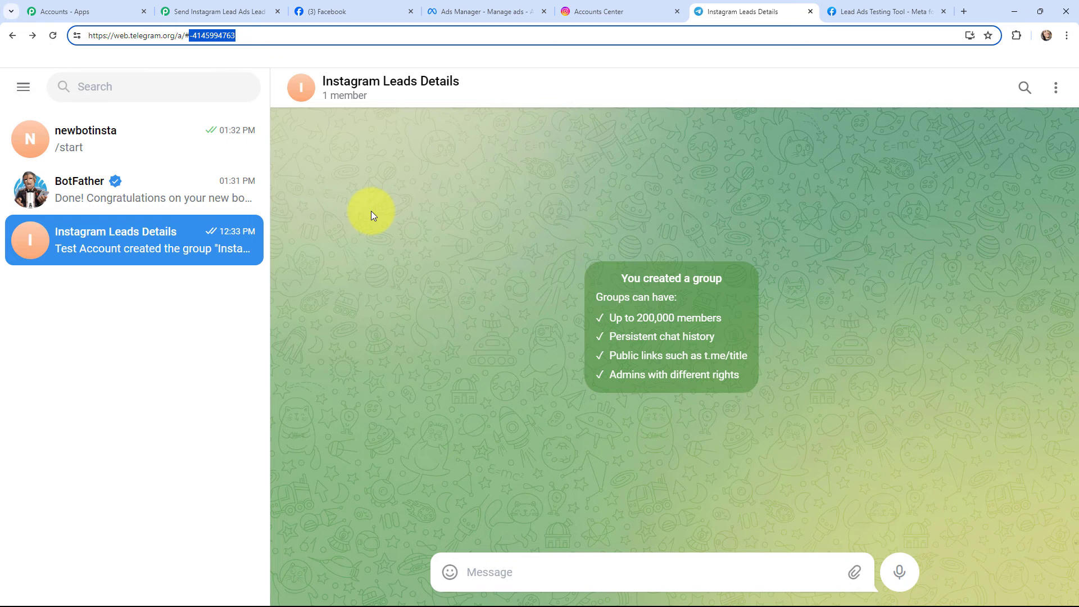
click(377, 87)
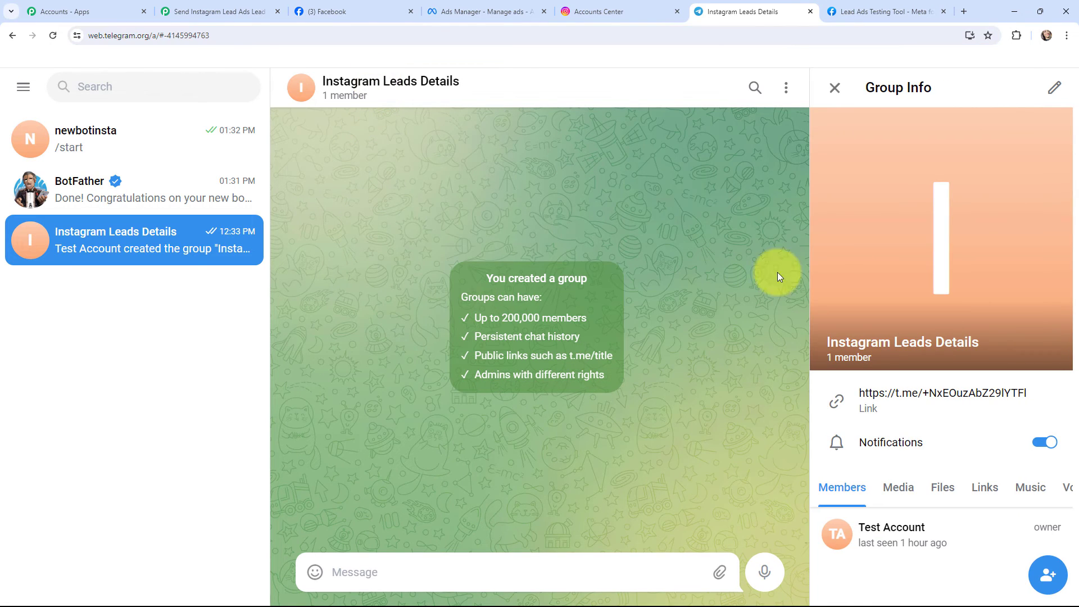
click(1051, 574)
text(new)
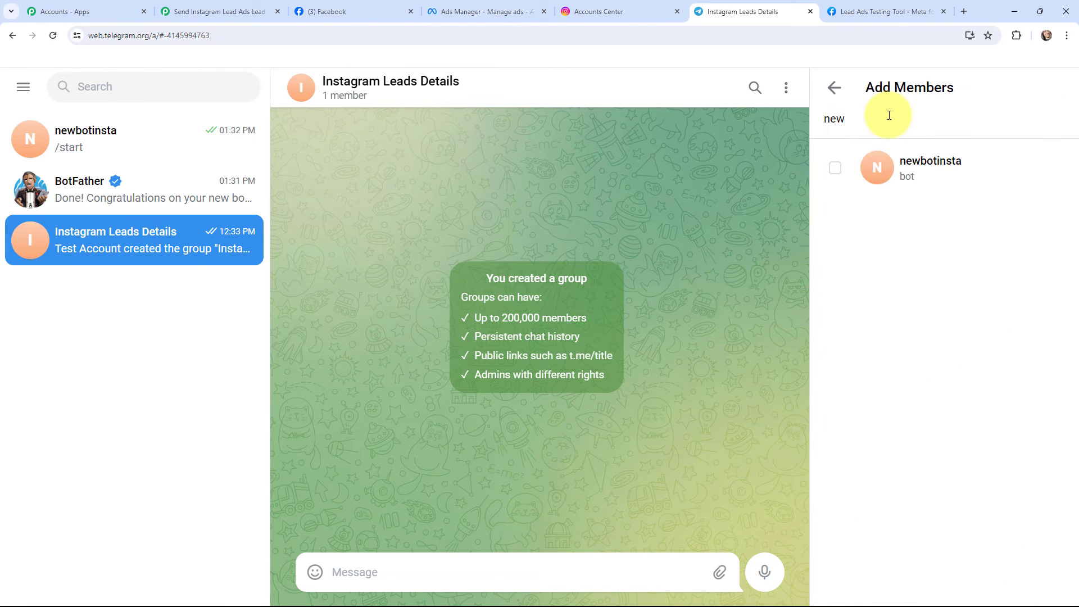
click(882, 163)
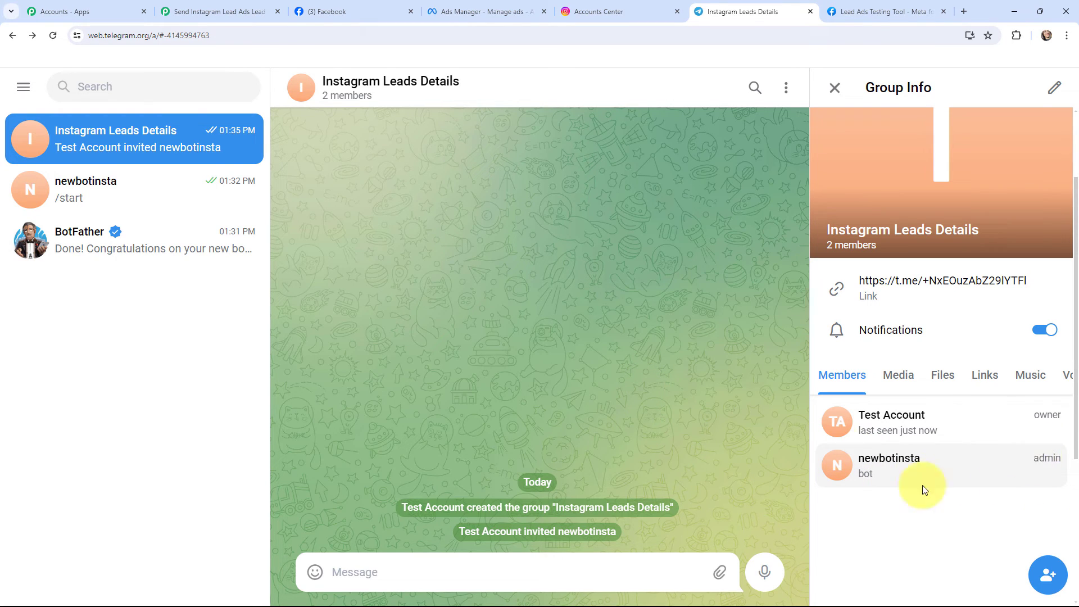
Step: Return to Pabbly Connect and fill the Text Message with a "Hello Team," lead notice listing Name, Email, Phone No, Company Name and City & Country labels
click(225, 10)
scroll(217, 293, down, 3)
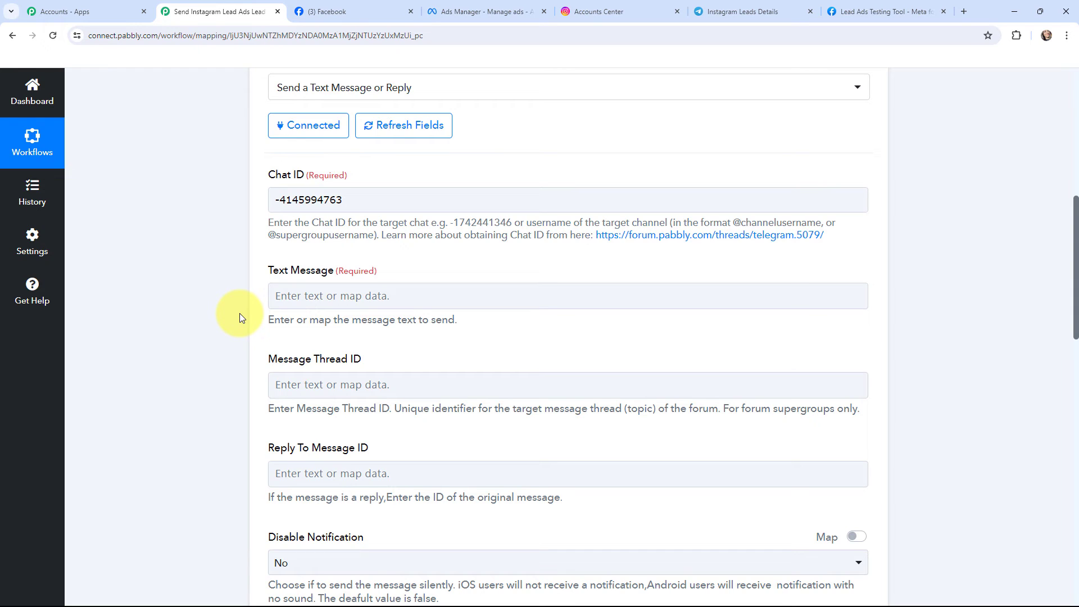
text(Hello Team,  New Lead Rececived through Instagram Lead Ads!!  Here are the details- Name- Email- Phone No- Company Name- City & Country-  Kindly contact this lead within 24 hours.)
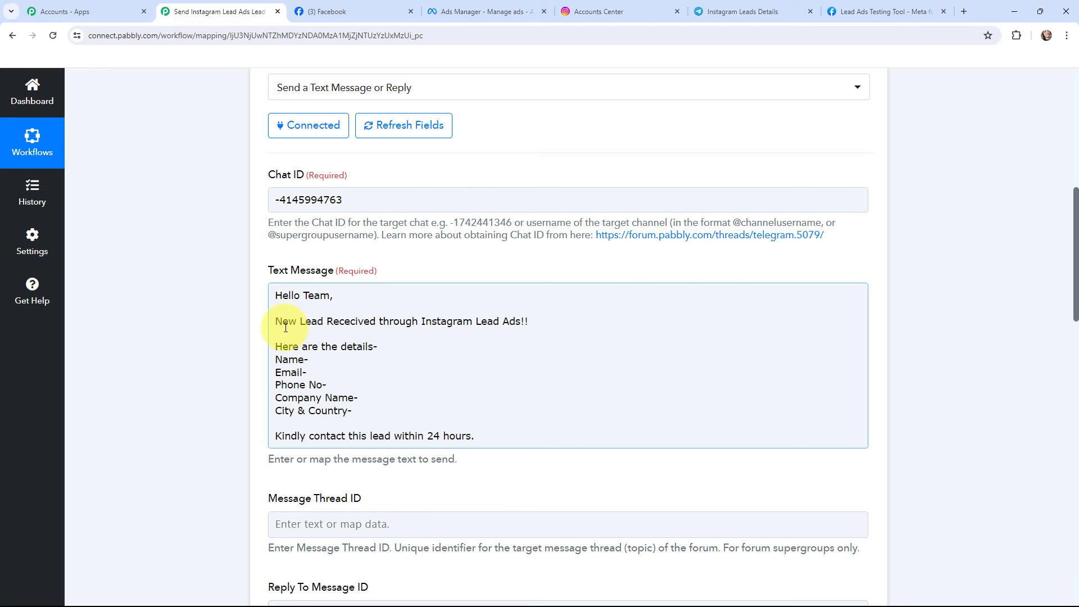
click(253, 336)
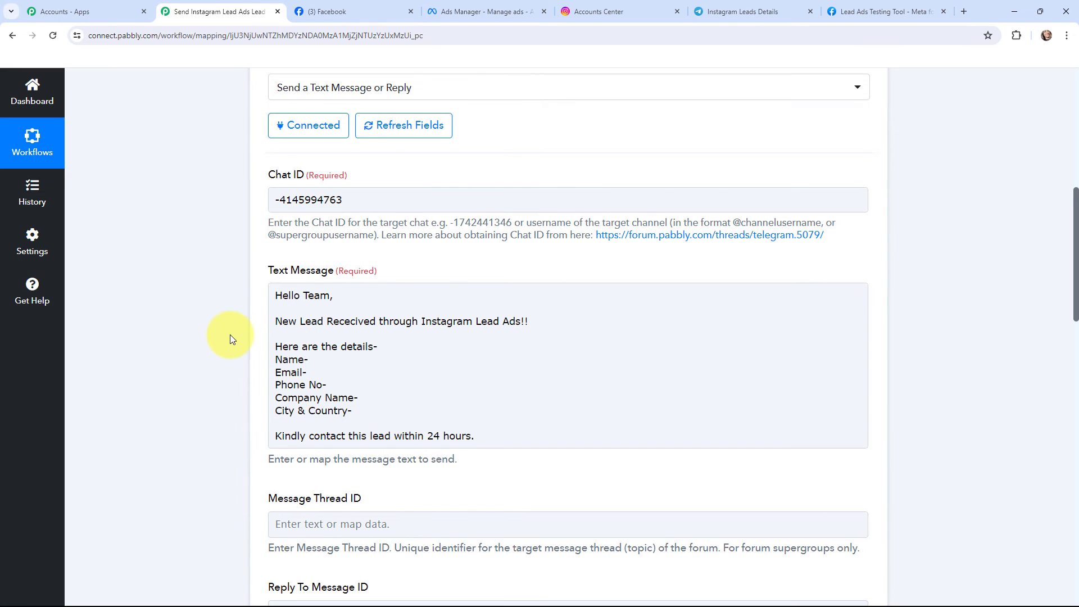
Step: Map the lead's First Name and Last Name from the Instagram Lead Ads trigger after "Name-" in the message
scroll(231, 335, down, 1)
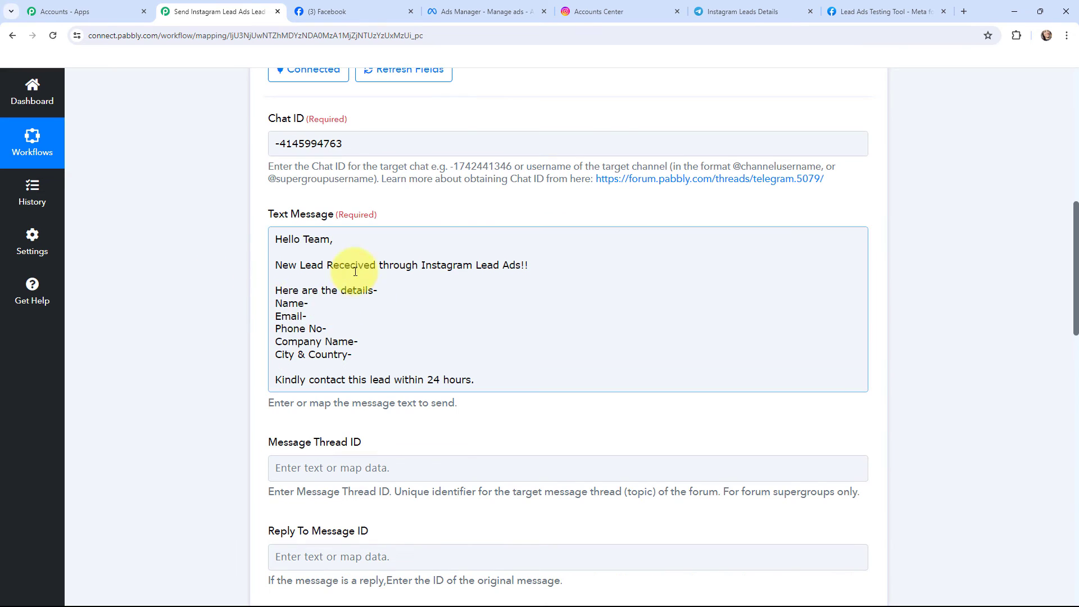
click(317, 301)
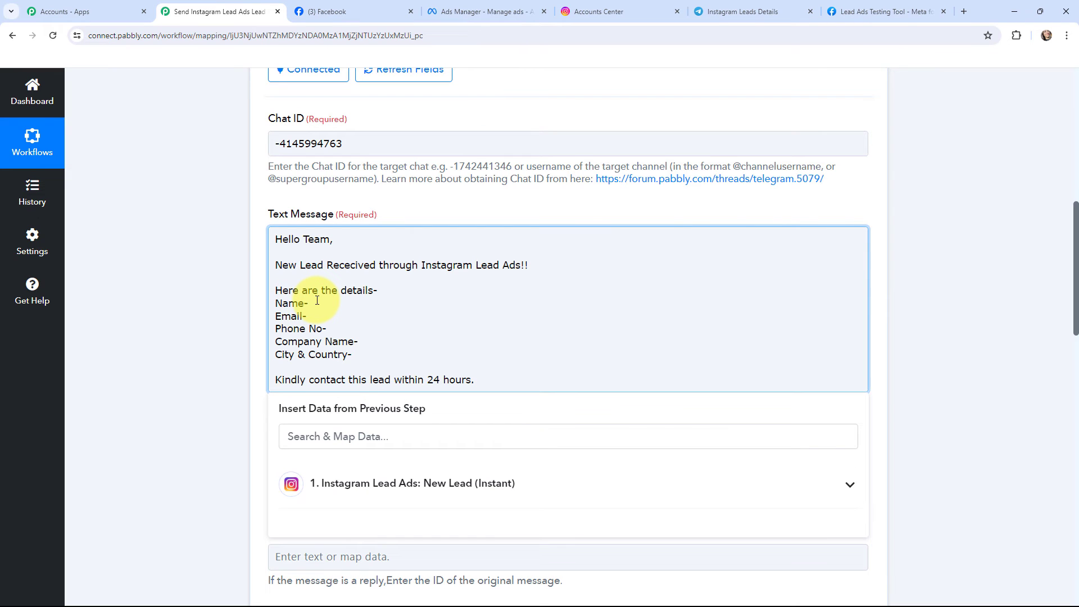
scroll(402, 249, down, 2)
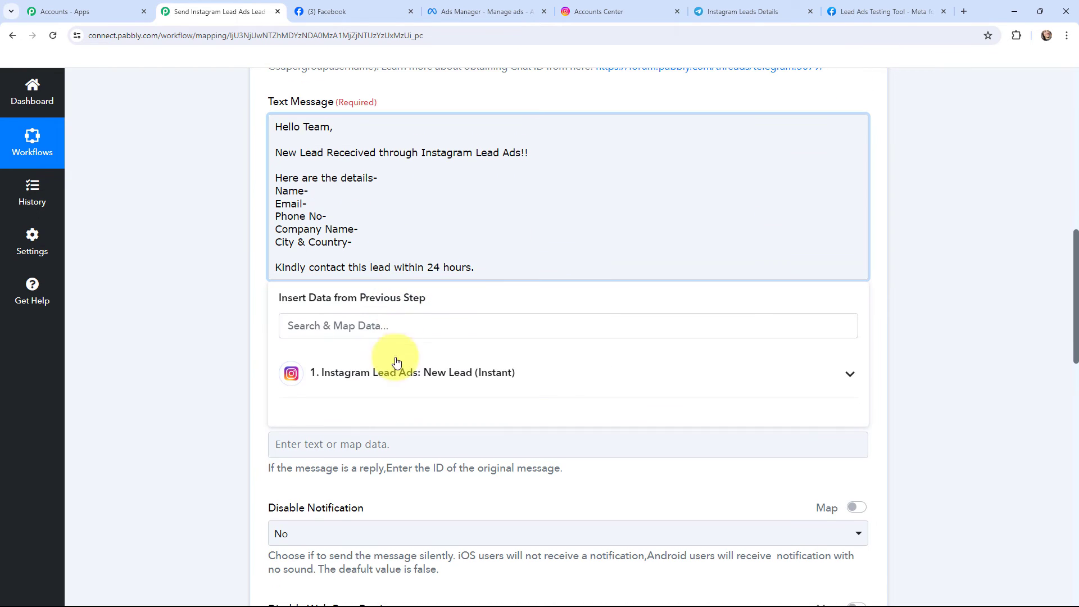
click(396, 377)
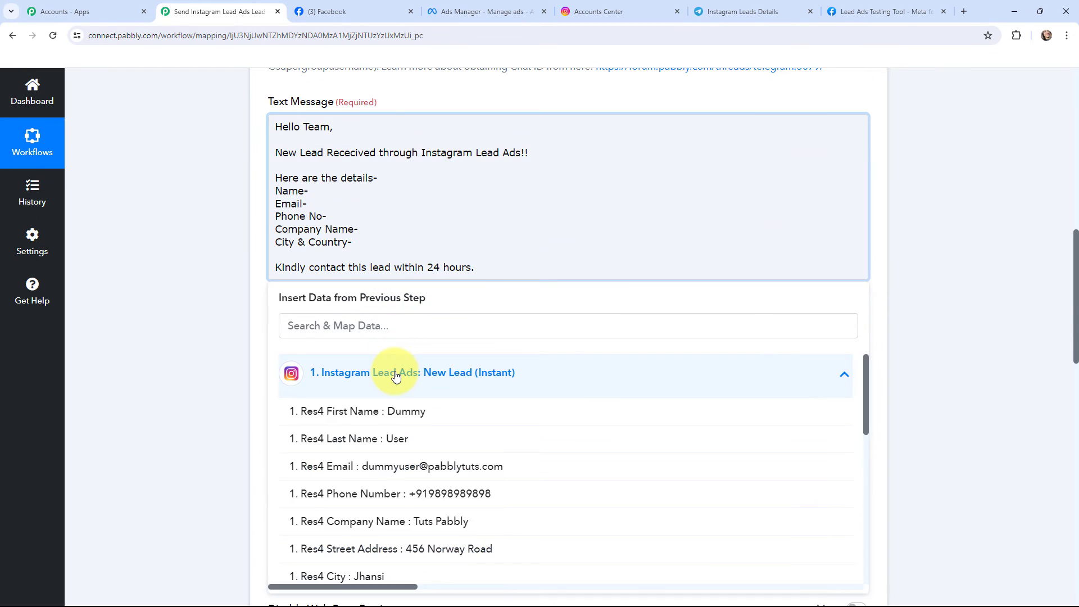
click(401, 416)
click(386, 444)
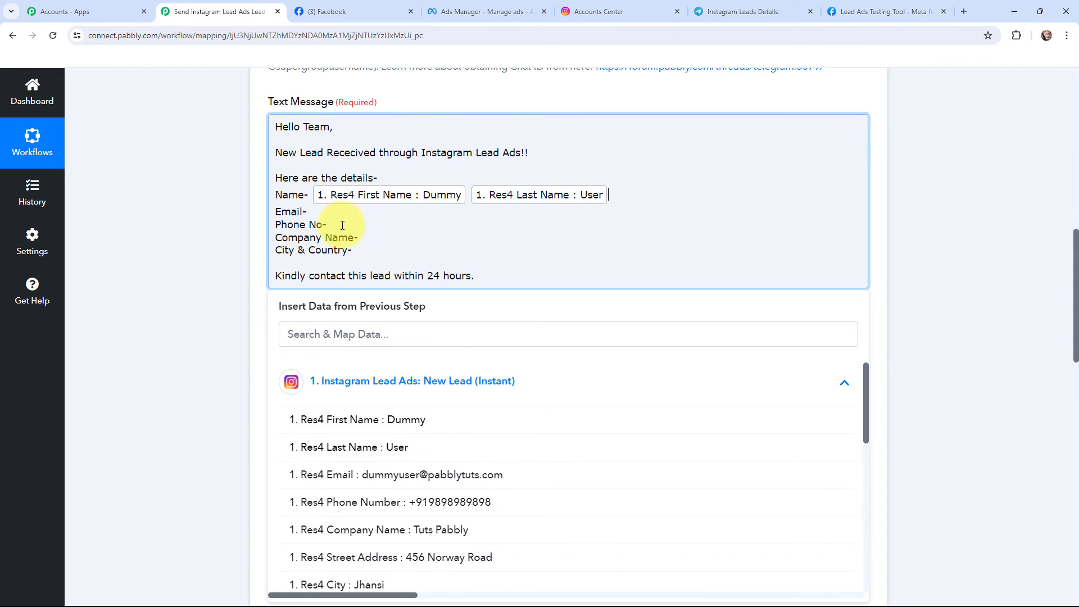
Step: Map the trigger's Email field after "Email-" and its Phone Number field after "Phone No-" in the message
click(340, 216)
click(374, 381)
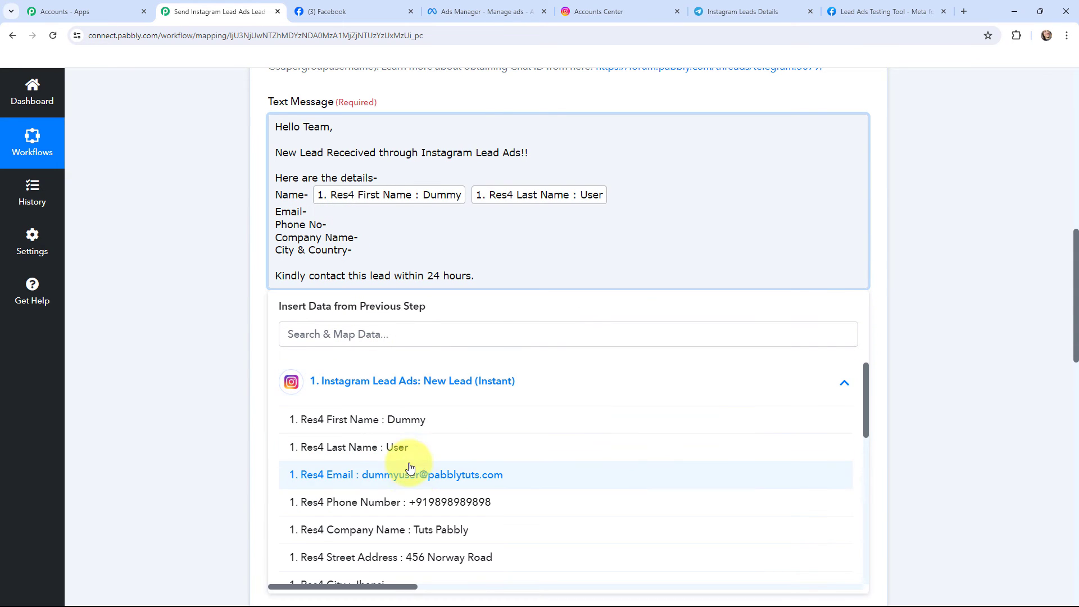
click(414, 479)
click(349, 233)
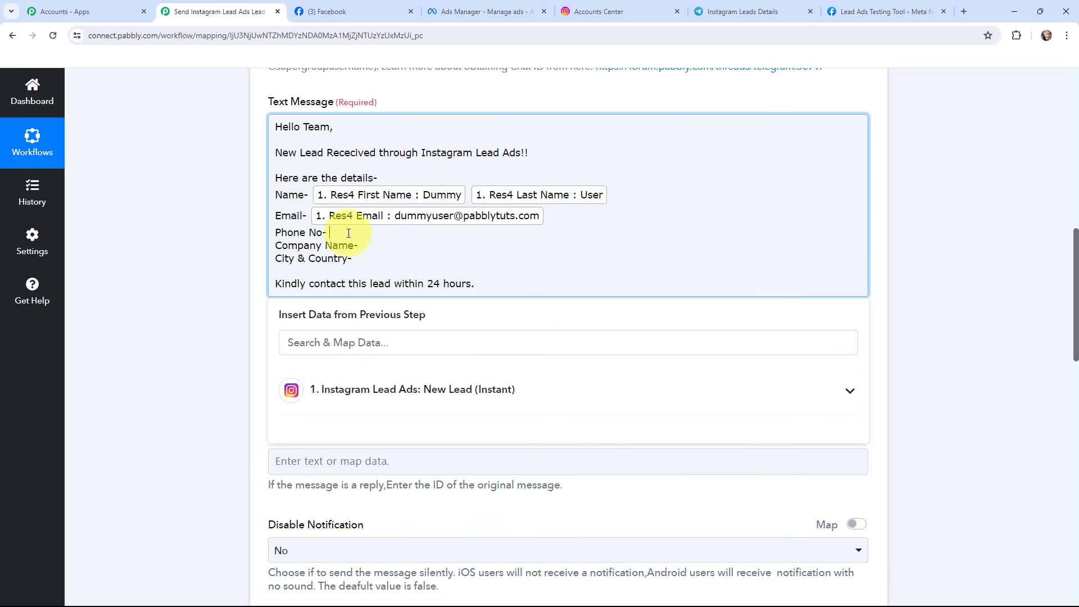
click(362, 394)
click(414, 509)
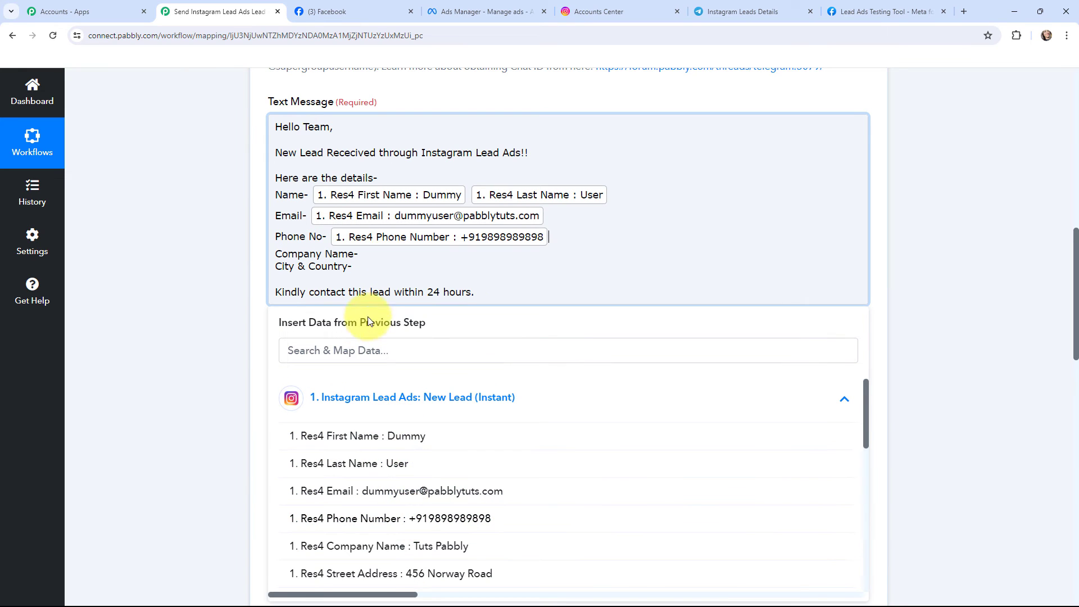
Step: Map the Company Name field after "Company Name-", and City and Country separated by a comma after "City & Country-"
click(387, 254)
click(414, 400)
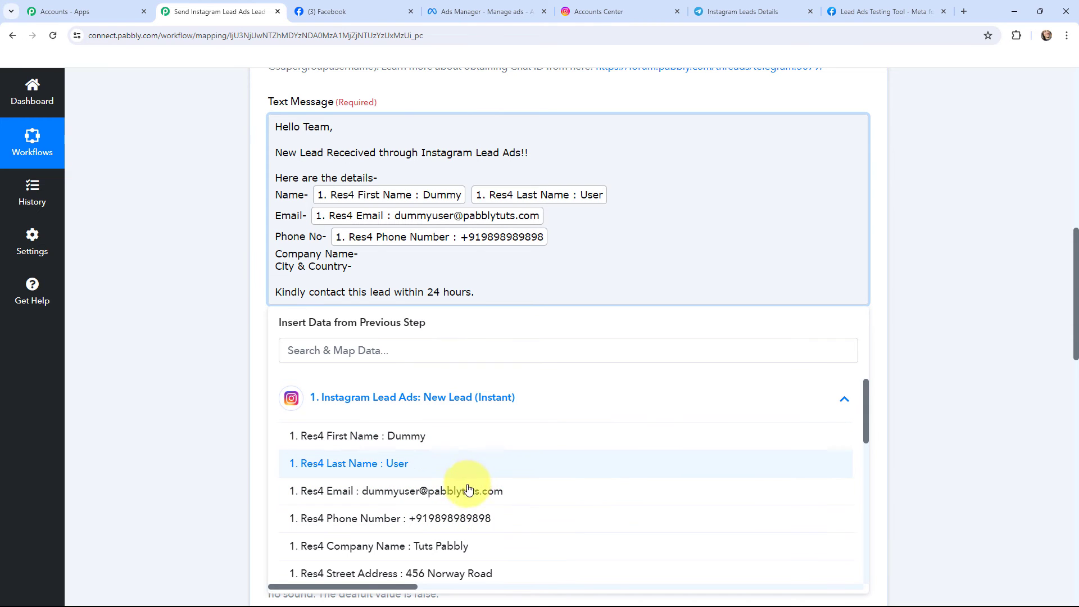
click(445, 553)
click(378, 273)
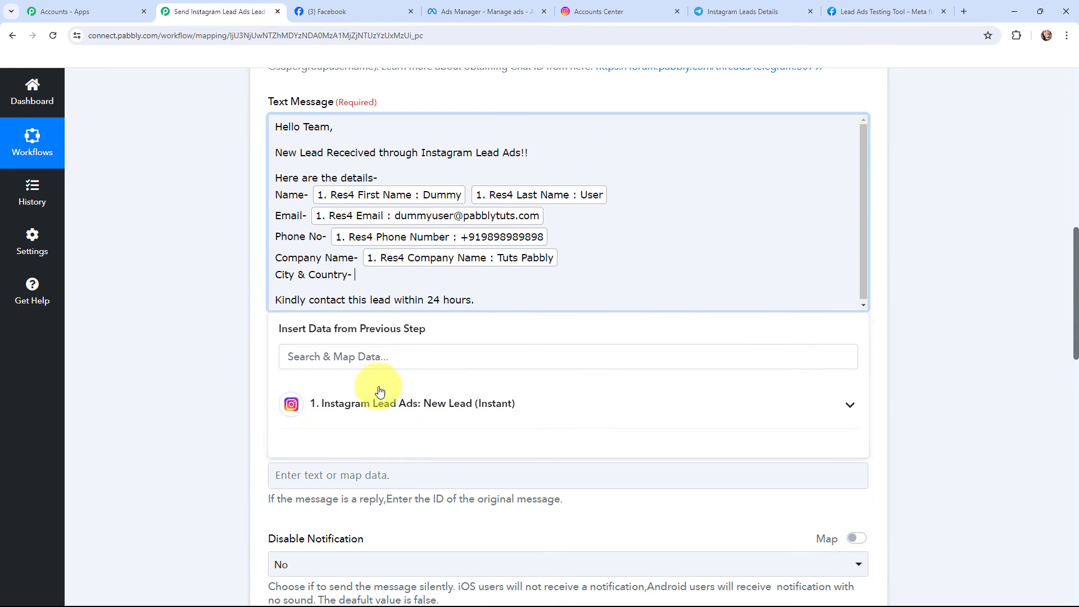
click(382, 401)
scroll(392, 432, down, 3)
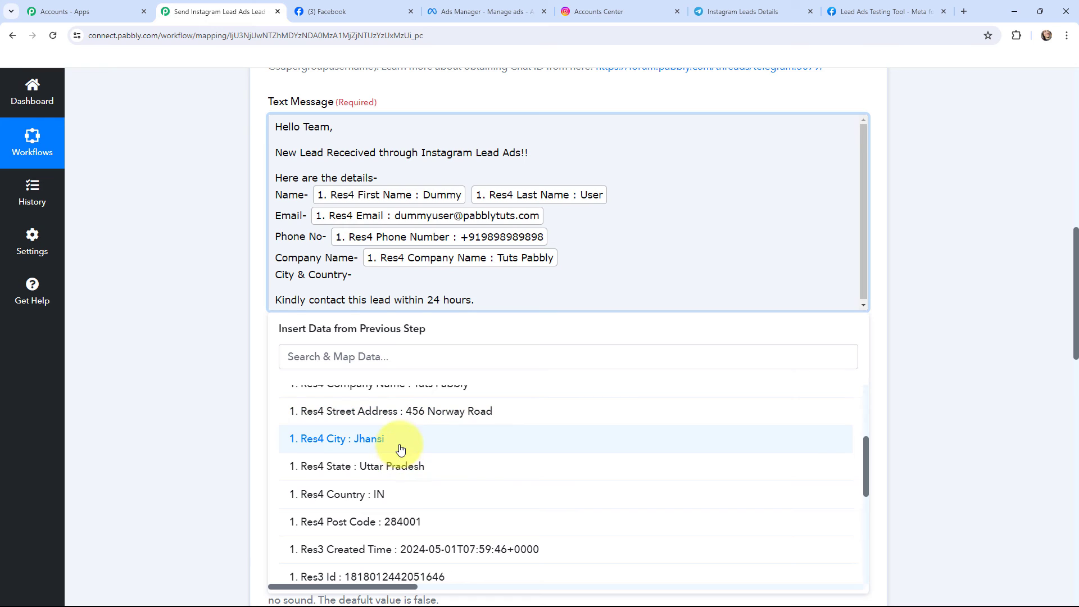
click(400, 444)
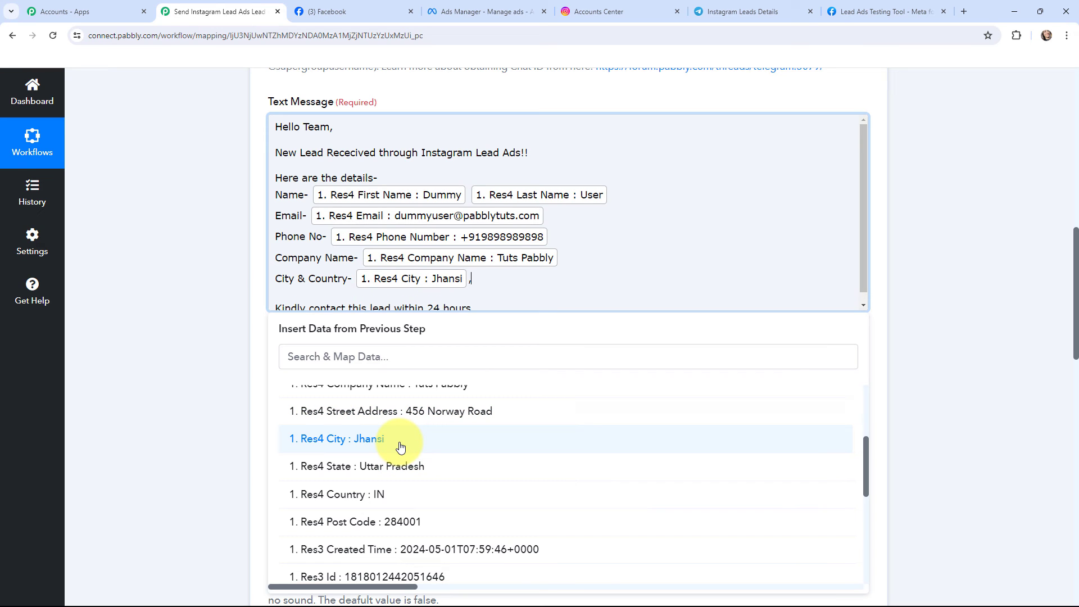
click(402, 492)
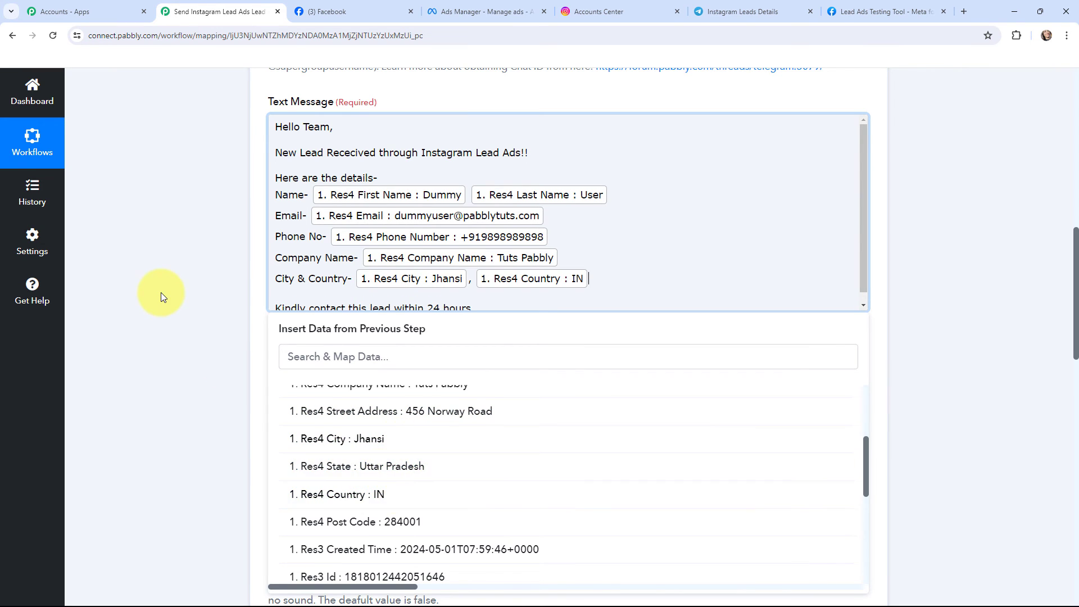
click(162, 296)
click(250, 308)
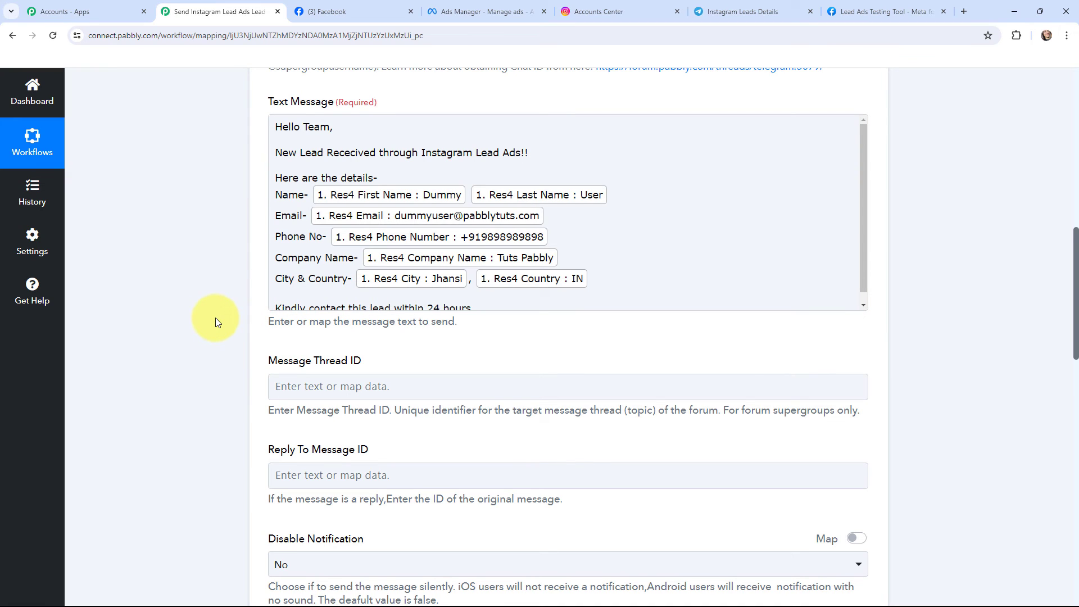
Step: Save the Telegram Bot action with a test request, and check the message in the Instagram Leads Details group before returning to the workflow
scroll(215, 318, up, 1)
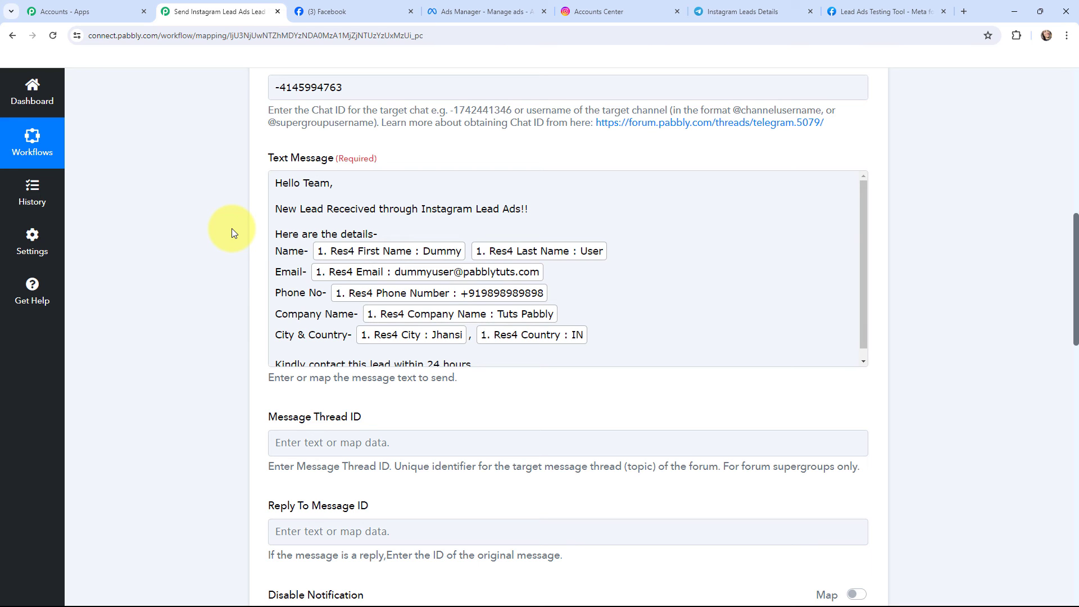
scroll(231, 228, down, 15)
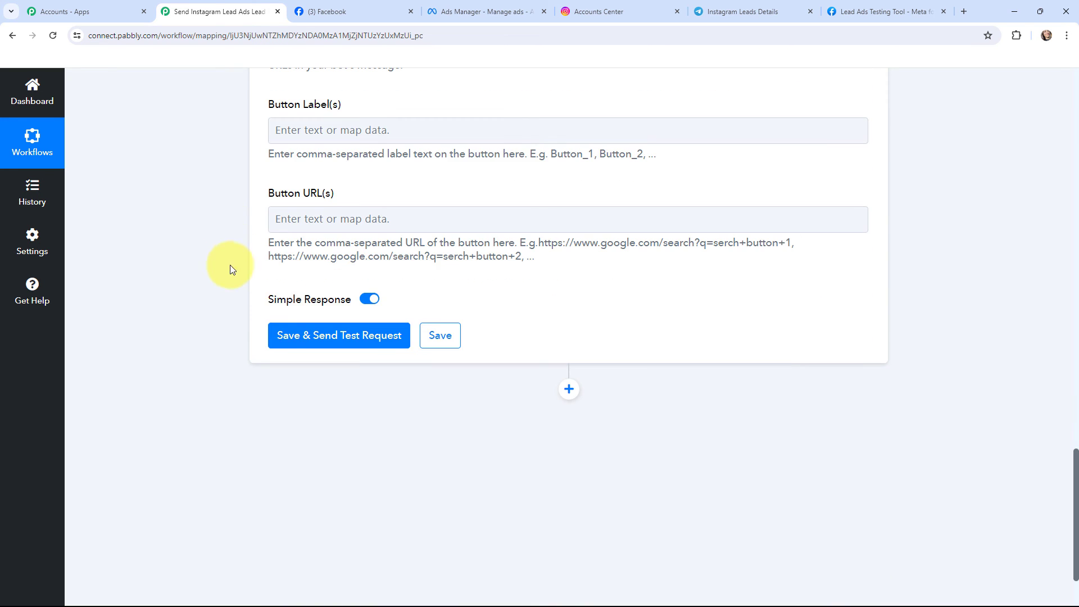
click(344, 336)
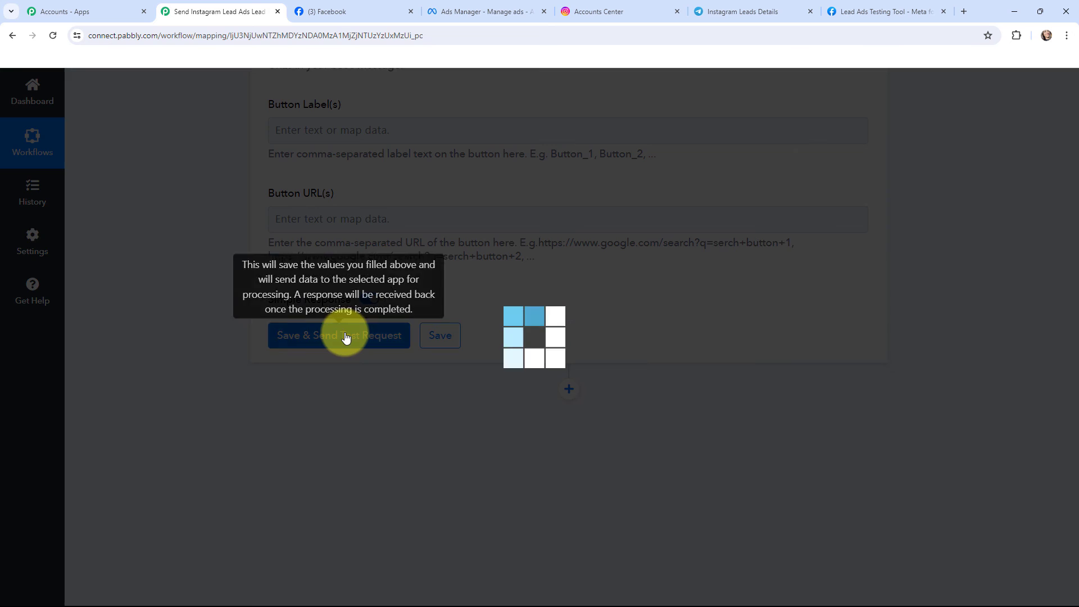
scroll(548, 321, down, 2)
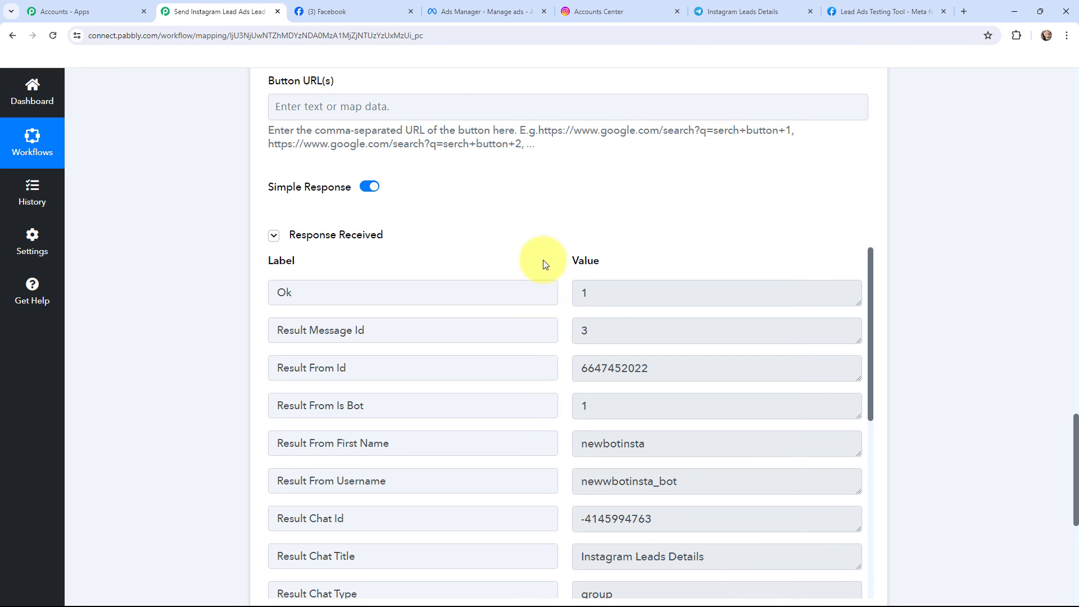
click(725, 12)
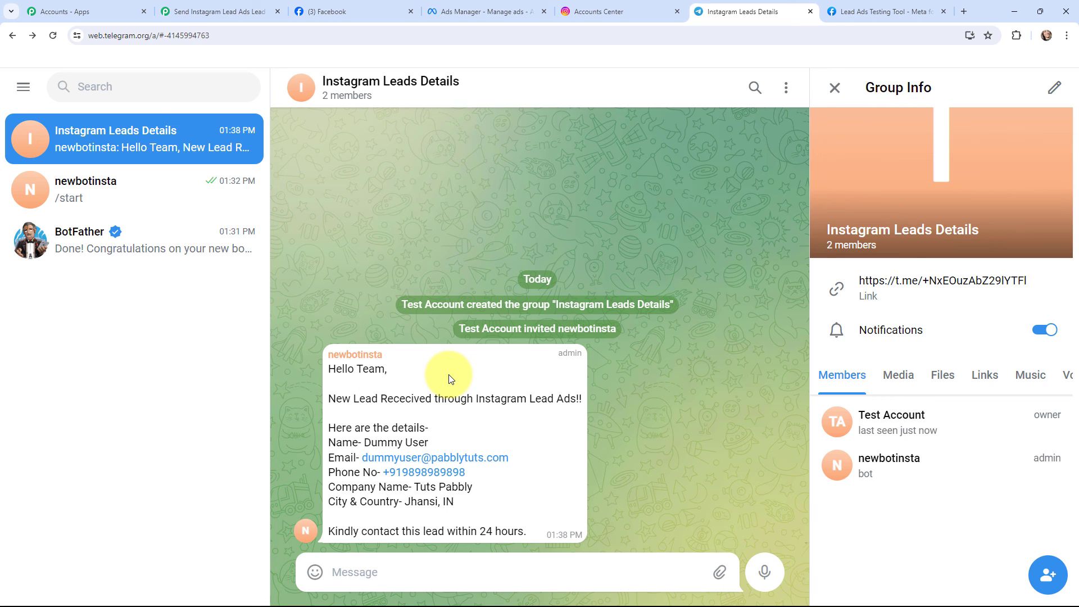
key(ctrl+2)
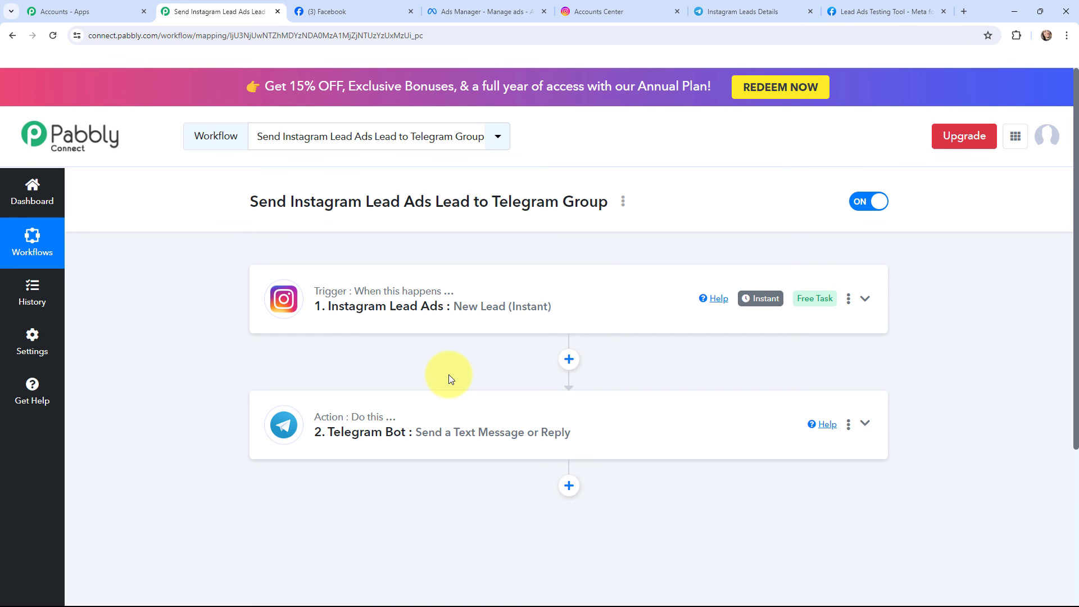